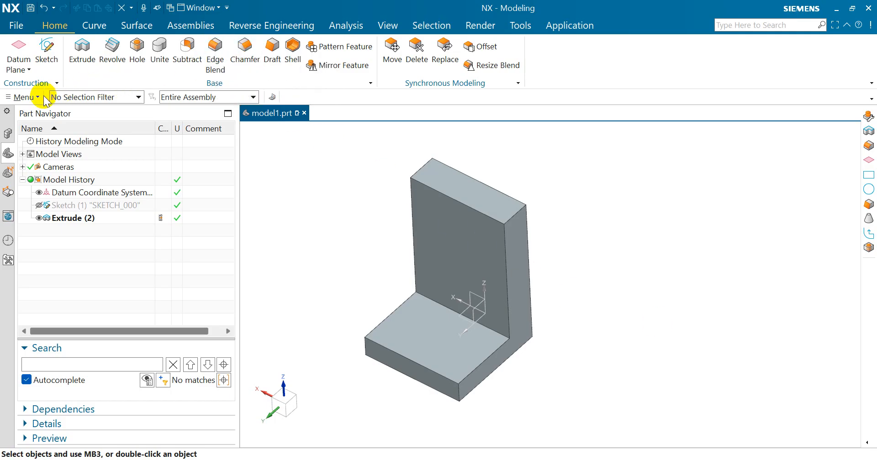
- Reset the Edge Blend settings and apply a conic blend with center radius 20 mm and rho 0.3 to the upright wall's right front vertical edge
left_click(21, 96)
mouse_move(35, 145)
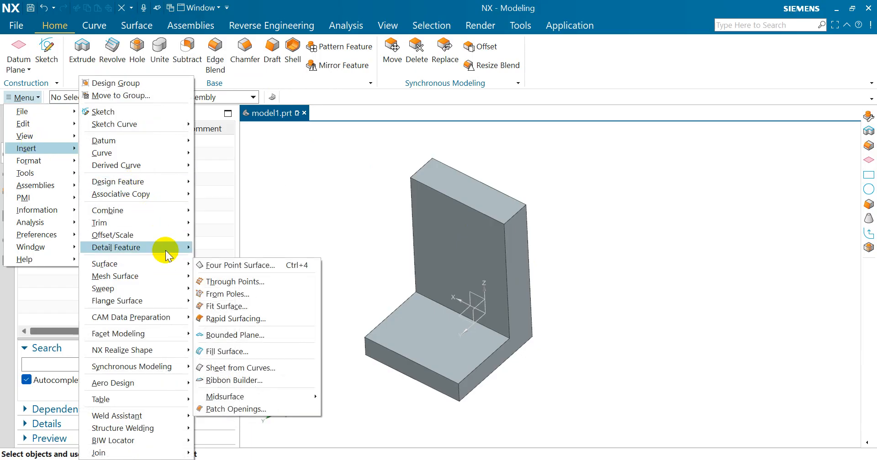
mouse_move(166, 251)
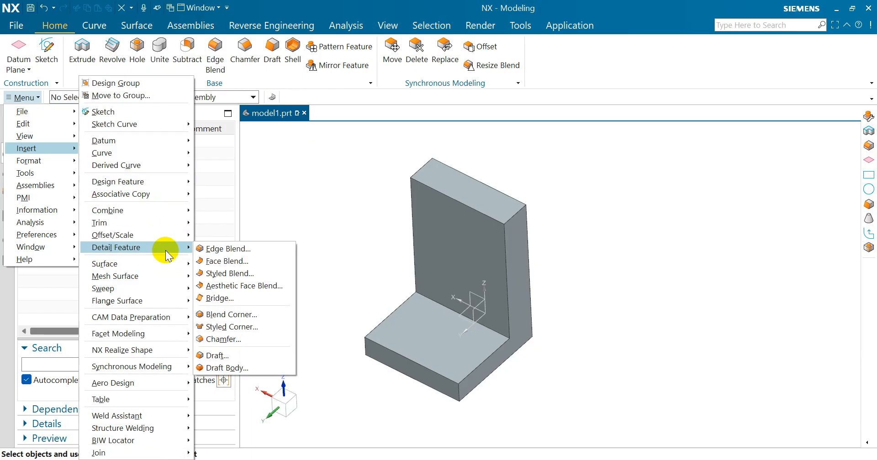
left_click(263, 250)
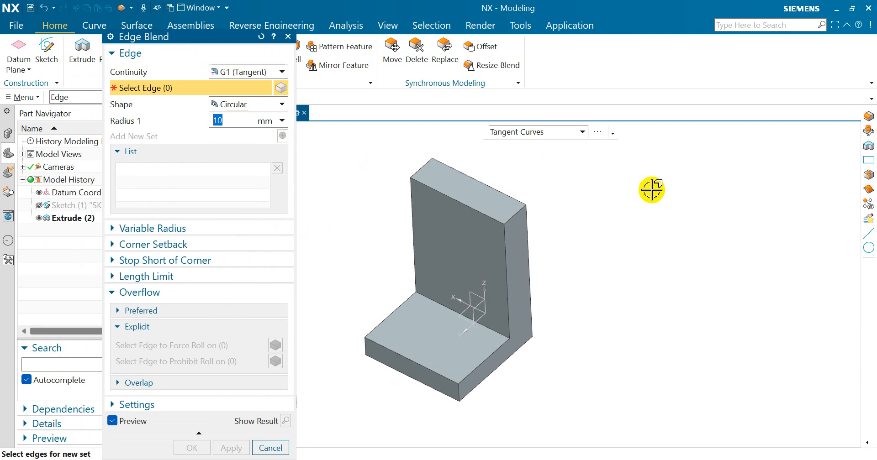
scroll(724, 221, "down", 2)
scroll(714, 190, "up", 1)
scroll(714, 215, "down", 1)
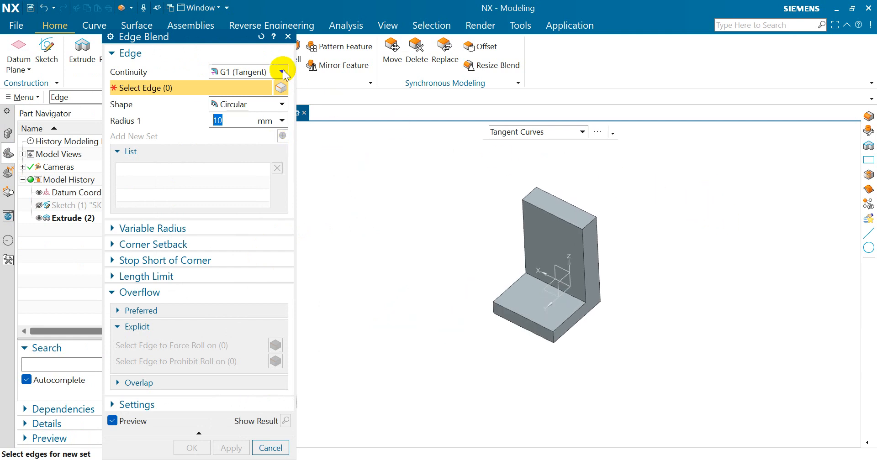
left_click(259, 35)
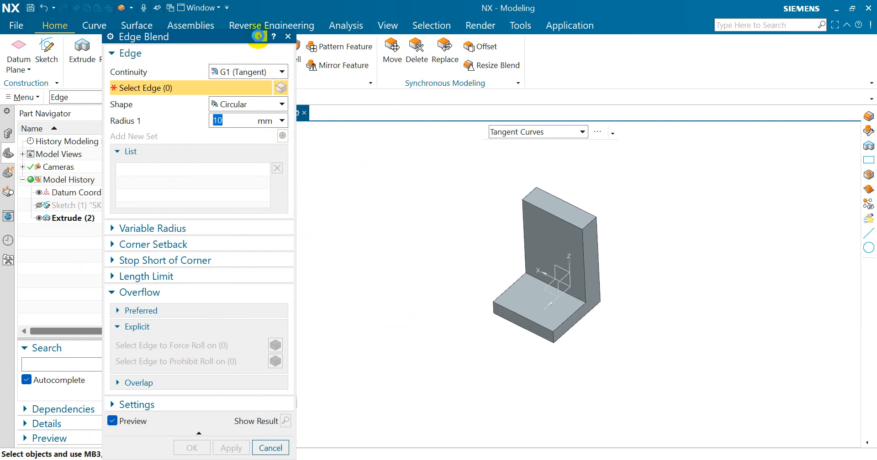
left_click_drag(201, 38, 221, 145)
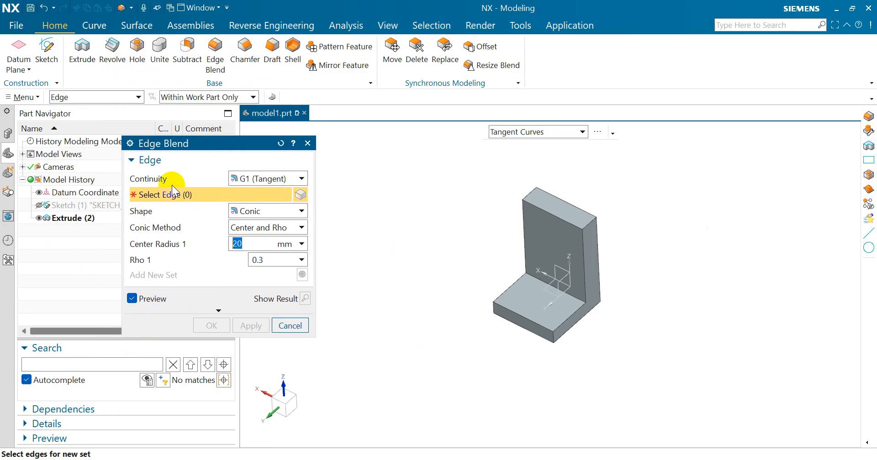
scroll(578, 247, "up", 3)
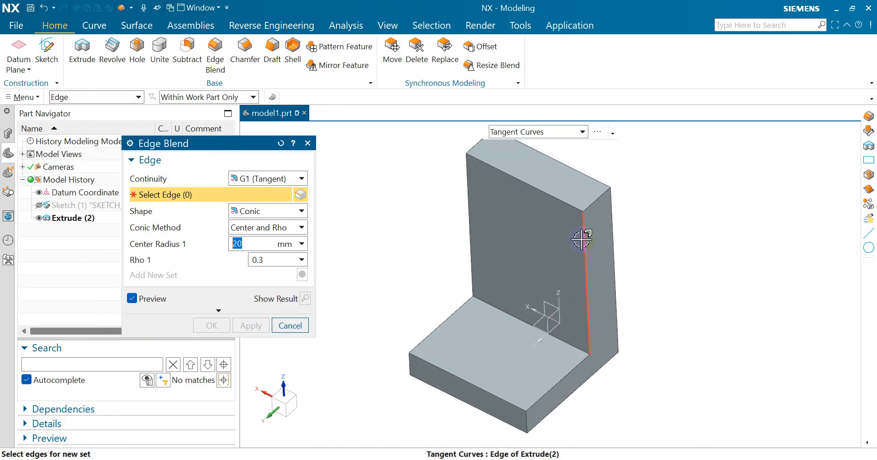
left_click(583, 239)
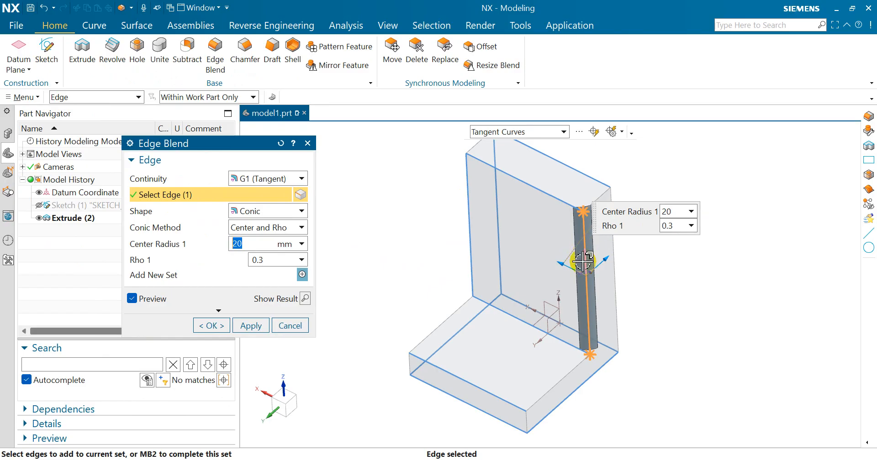
scroll(583, 256, "up", 3)
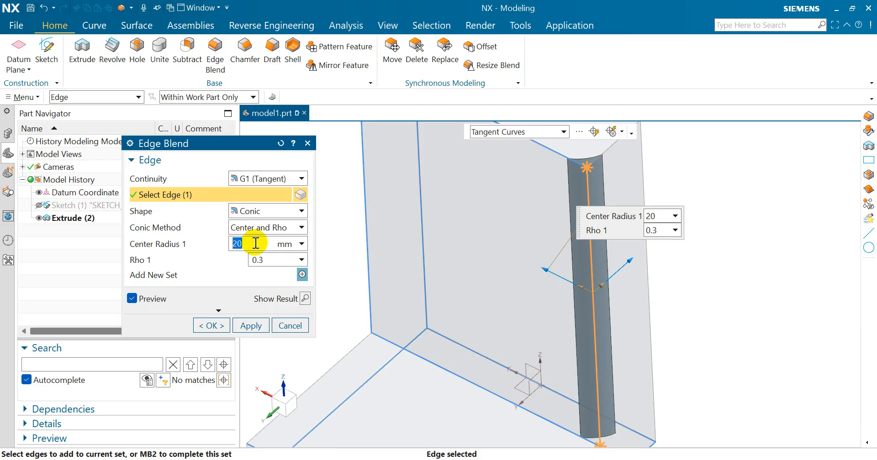
left_click(212, 324)
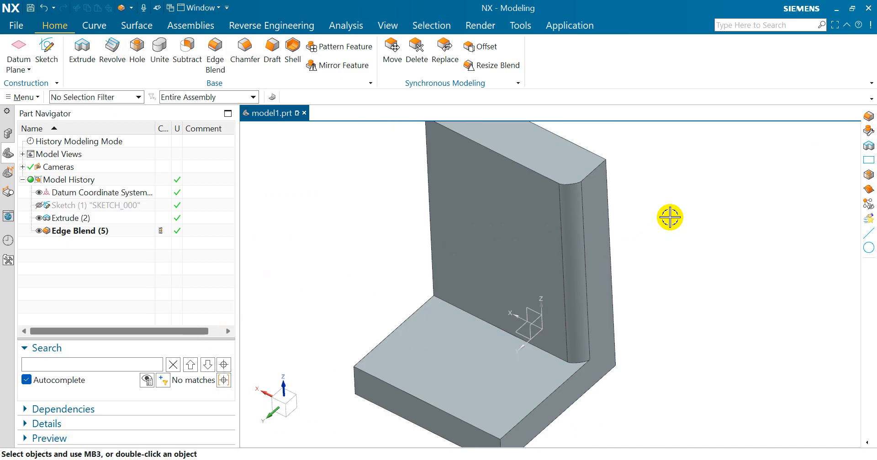
- Apply a second conic edge blend, center radius 20 mm and rho 0.3, to the upright wall's left front vertical edge
left_click(215, 55)
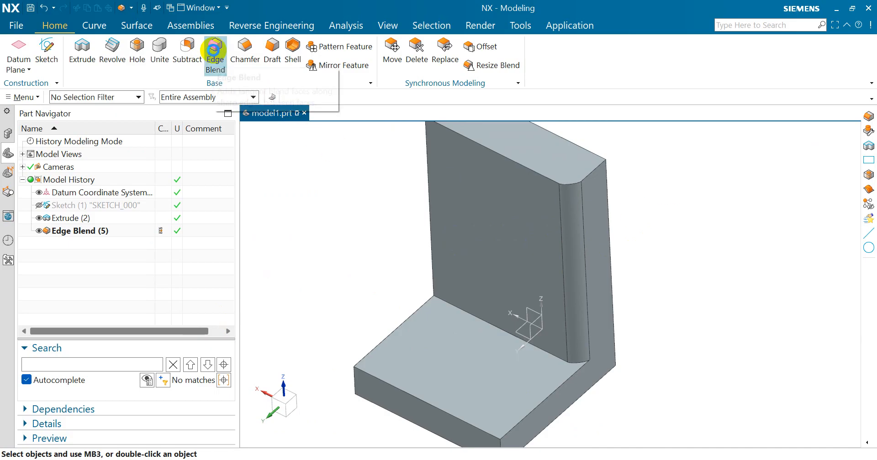
left_click(426, 188)
scroll(470, 256, "down", 3)
mouse_move(405, 232)
middle_mouse_down()
mouse_move(416, 229)
mouse_move(407, 225)
middle_mouse_up()
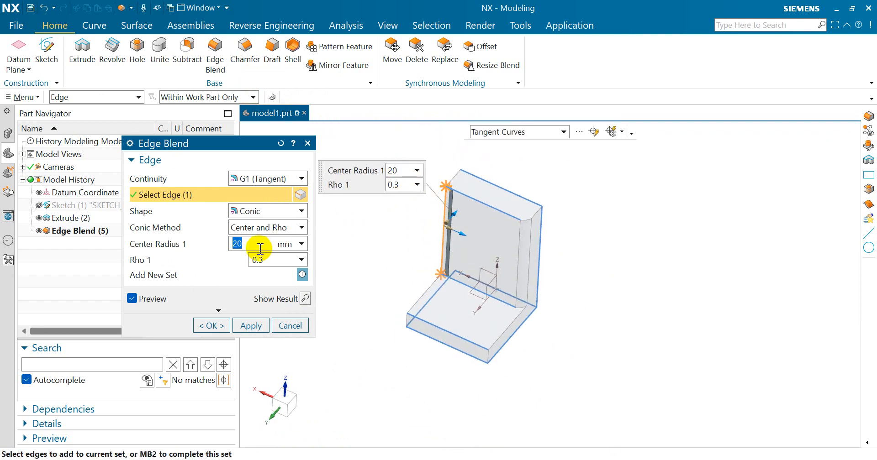
left_click(210, 326)
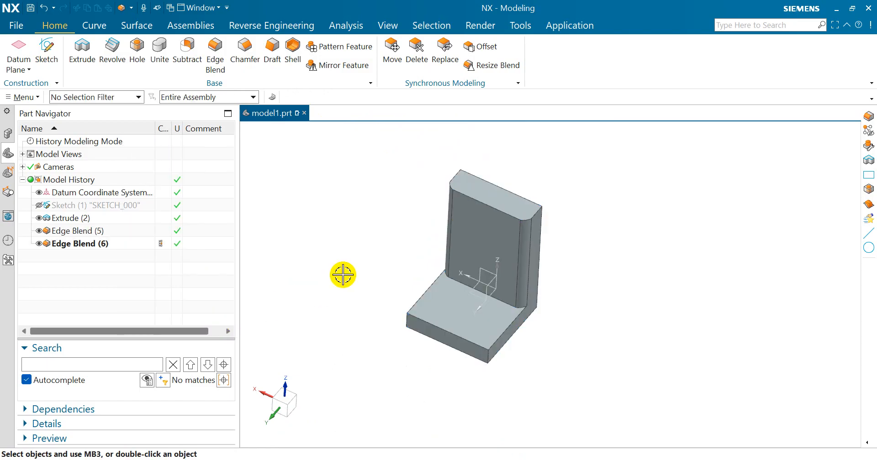
mouse_move(382, 246)
middle_mouse_down()
mouse_move(426, 243)
mouse_move(440, 258)
mouse_move(419, 241)
mouse_move(390, 237)
mouse_move(387, 253)
middle_mouse_up()
scroll(438, 185, "up", 2)
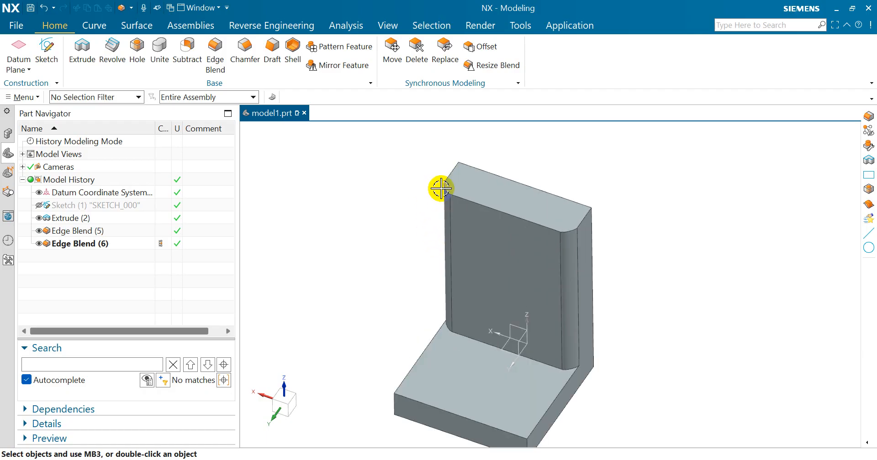
- Delete both edge blend features from the model history
right_click(83, 249)
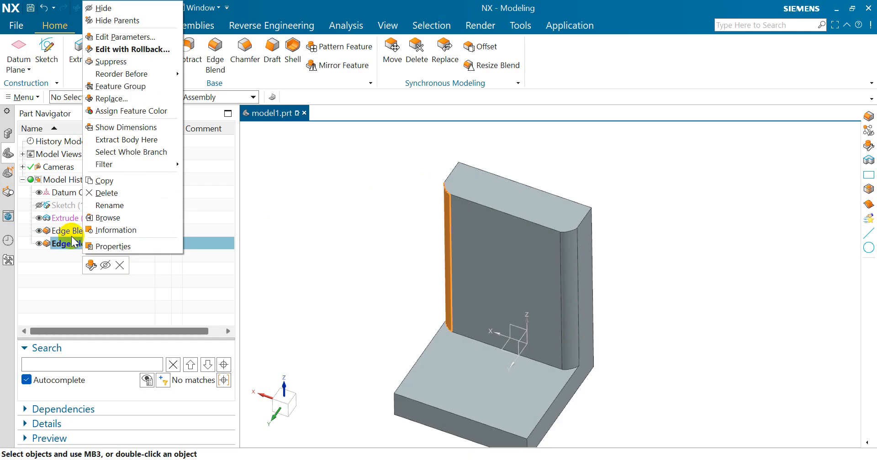
left_click(64, 231, "ctrl")
right_click(64, 232)
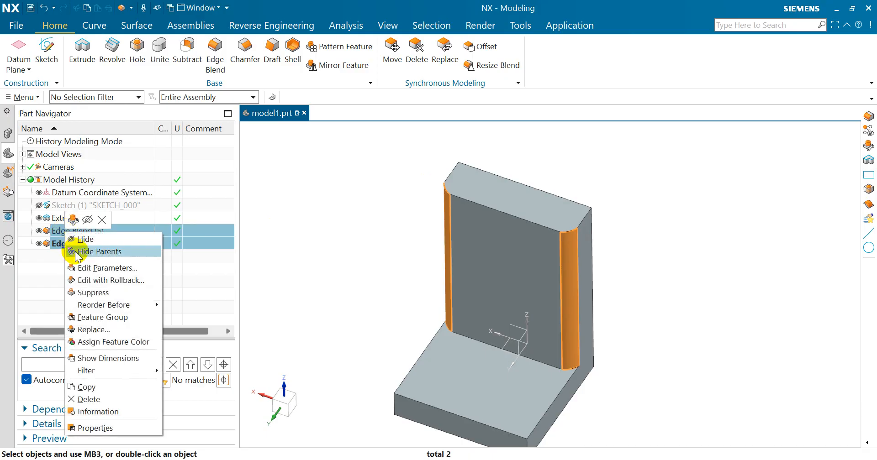
left_click(78, 399)
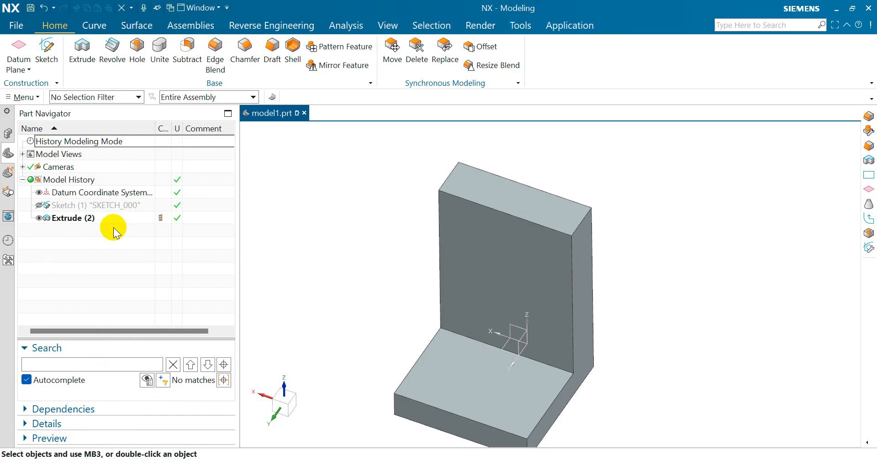
- Blend the upright wall's two vertical front edges and top front edge in one conic feature with center radius 20 mm and rho 0.3
left_click(216, 47)
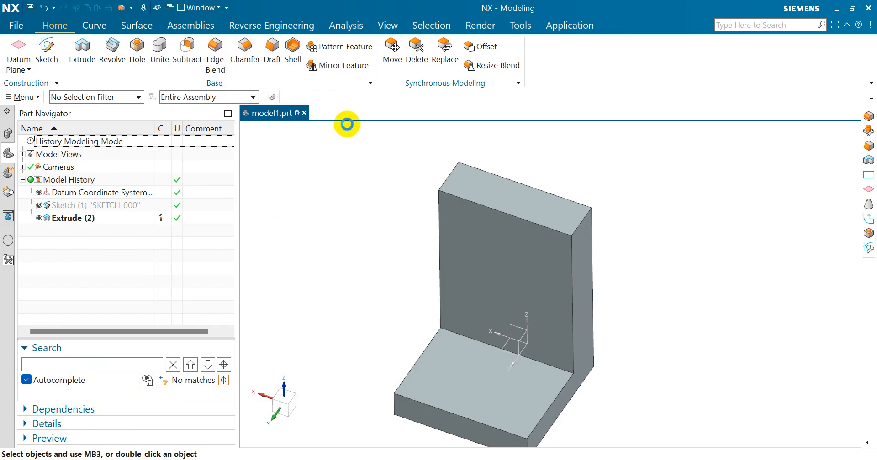
left_click(570, 253)
left_click(525, 219)
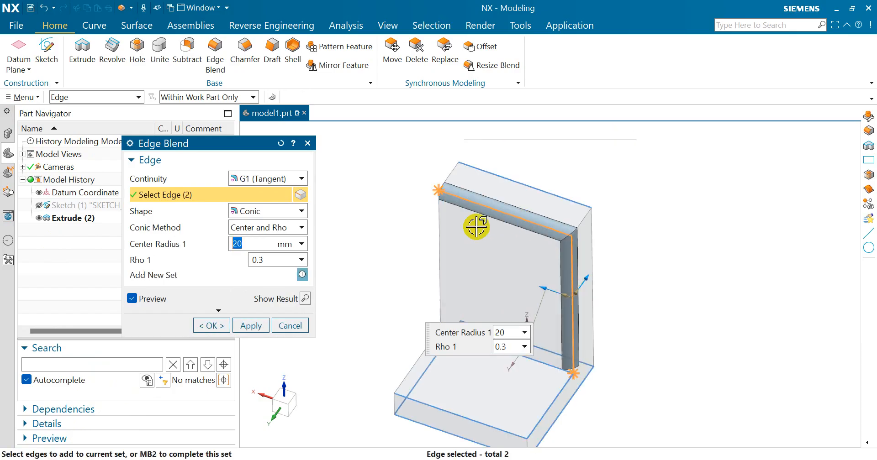
left_click(438, 226)
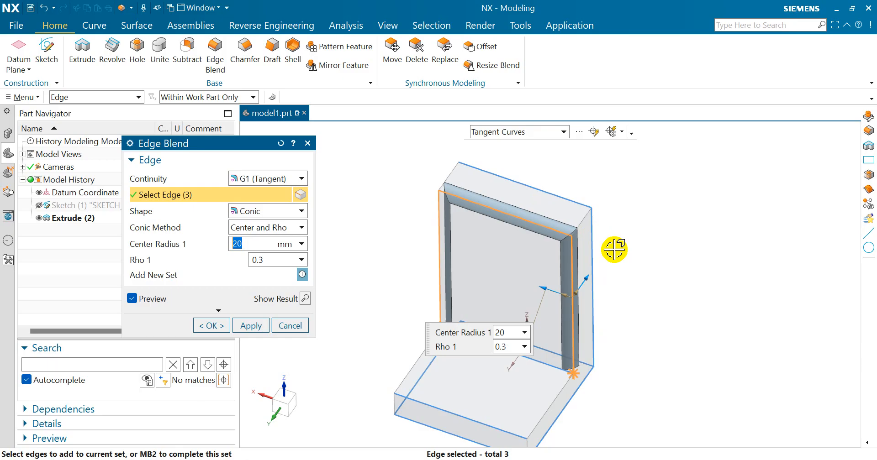
left_click(212, 326)
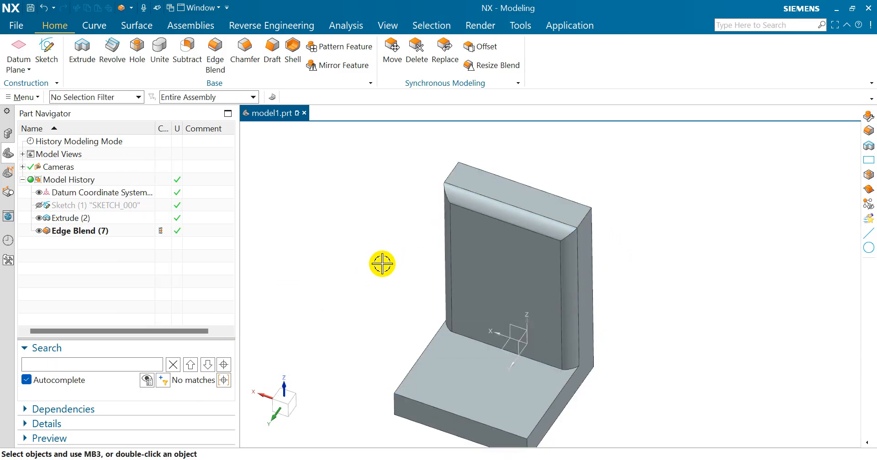
mouse_move(389, 251)
middle_mouse_down()
mouse_move(396, 227)
mouse_move(390, 257)
middle_mouse_up()
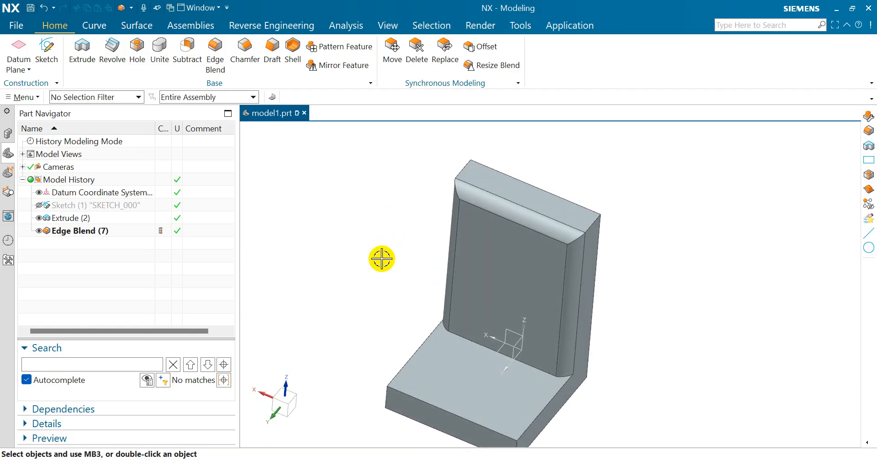
mouse_move(447, 247)
middle_mouse_down()
mouse_move(435, 248)
mouse_move(440, 254)
mouse_move(430, 237)
mouse_move(431, 252)
middle_mouse_up()
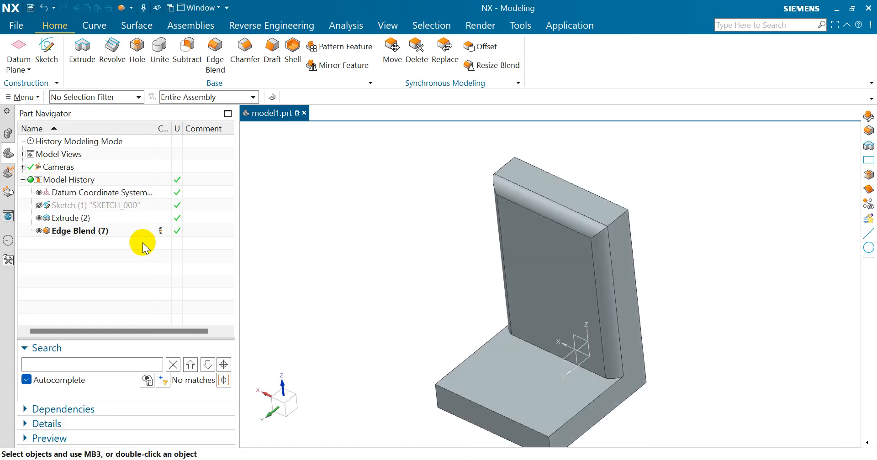
- Edit the three-edge blend with rollback and set its center radius to 30 mm
left_click(99, 231)
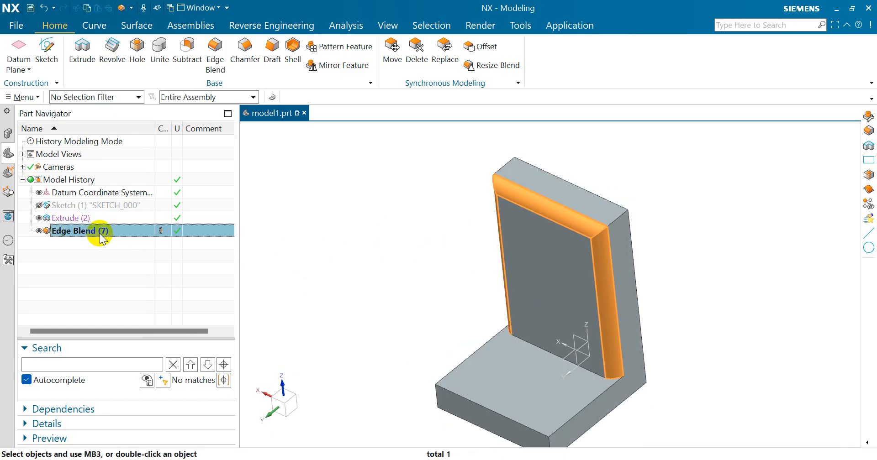
right_click(100, 235)
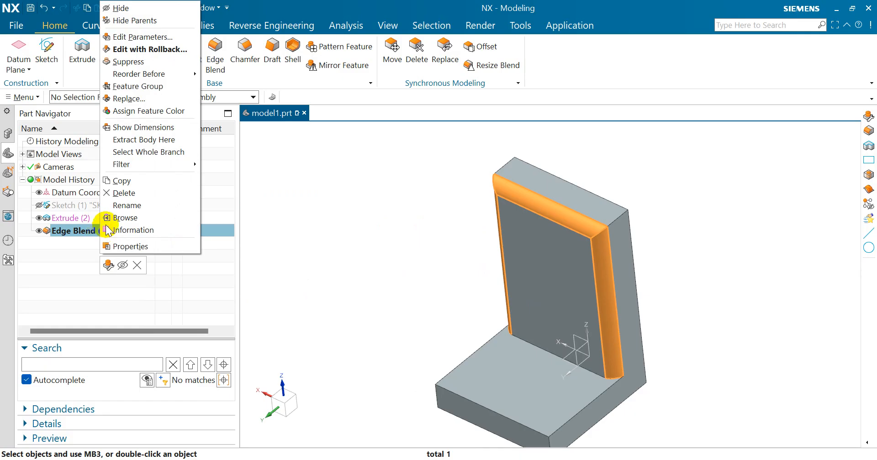
left_click(166, 56)
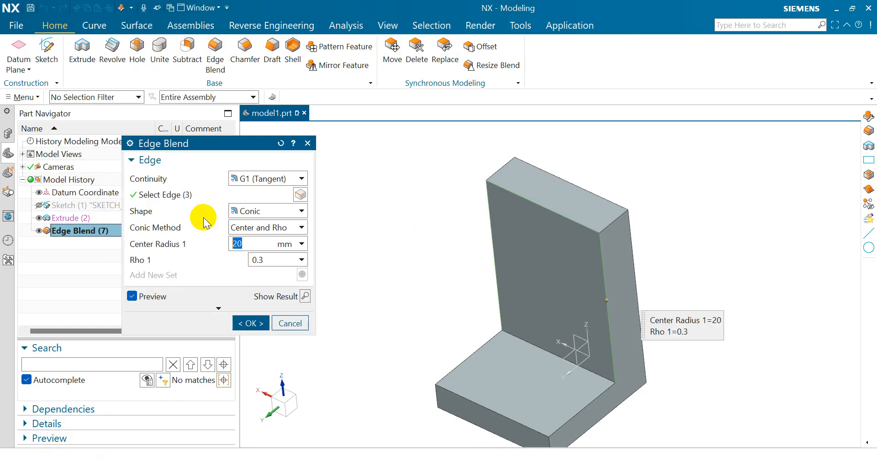
left_click(250, 243)
left_click(252, 244)
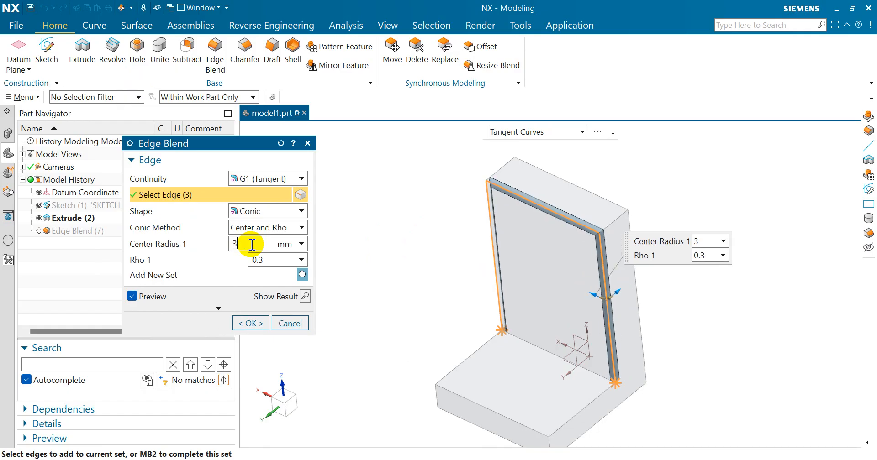
key("Return")
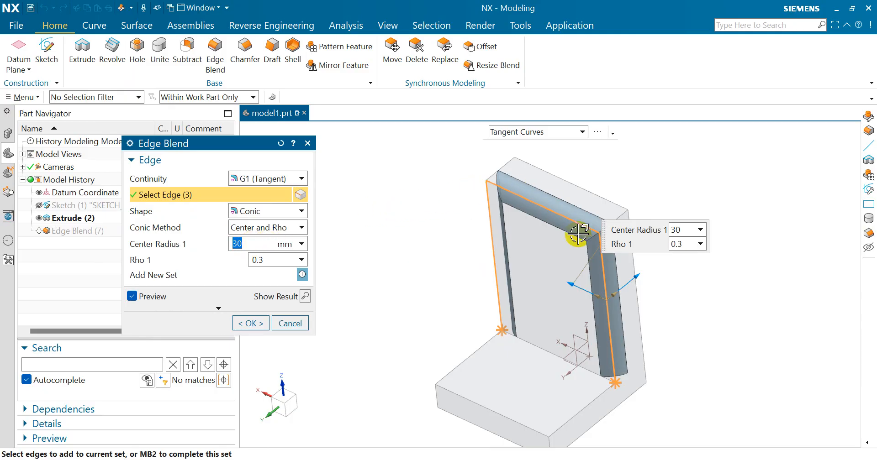
mouse_move(426, 268)
middle_mouse_down()
mouse_move(446, 270)
mouse_move(425, 267)
middle_mouse_up()
left_click(250, 323)
mouse_move(342, 236)
middle_mouse_down()
mouse_move(403, 259)
mouse_move(350, 243)
middle_mouse_up()
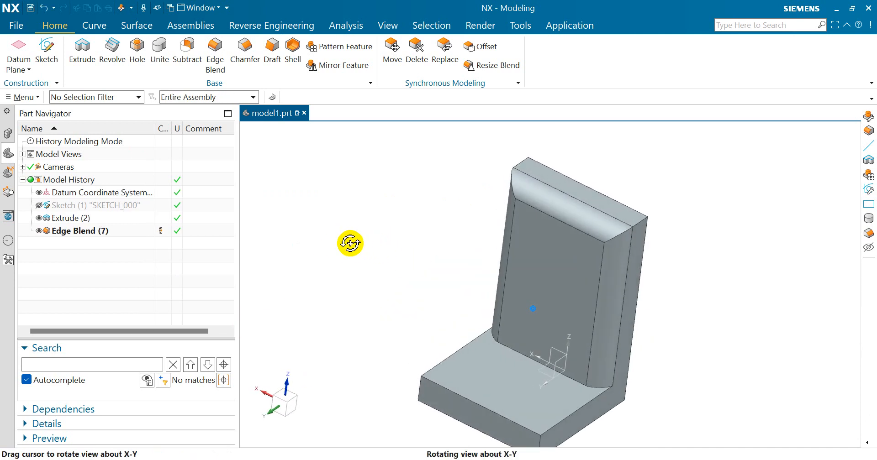
- Edit the three-edge blend with rollback, changing its shape to Circular and setting the radius to 10 mm
right_click(102, 231)
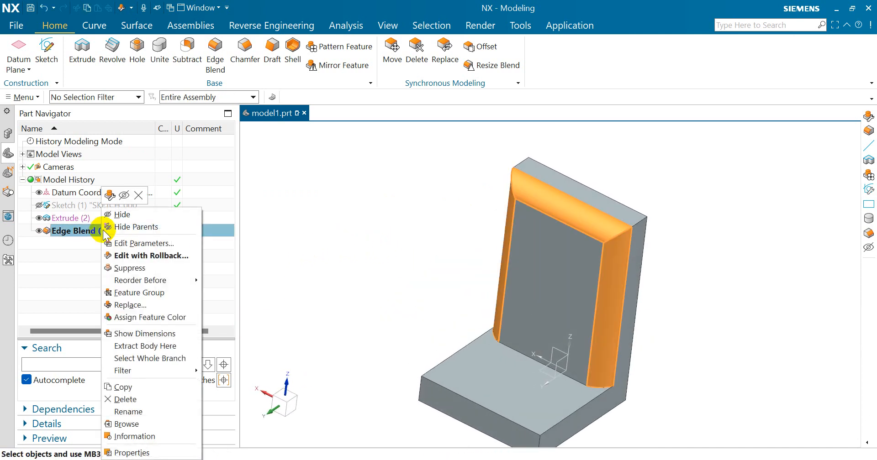
left_click(164, 255)
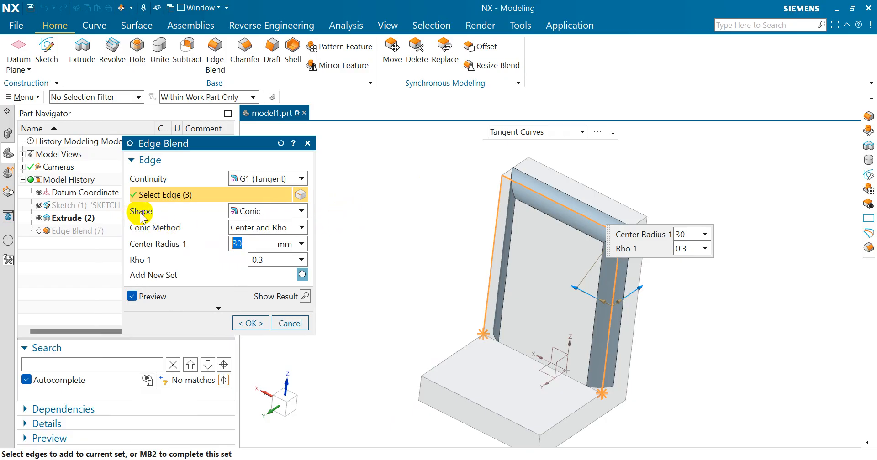
left_click(288, 213)
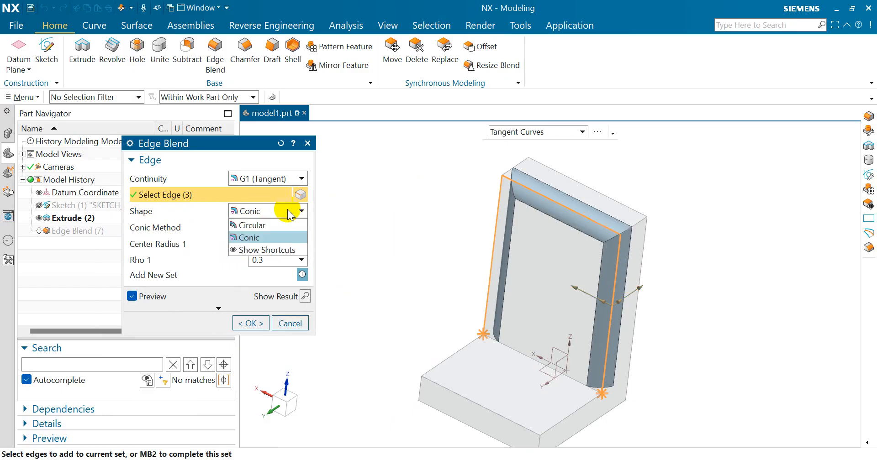
left_click(271, 228)
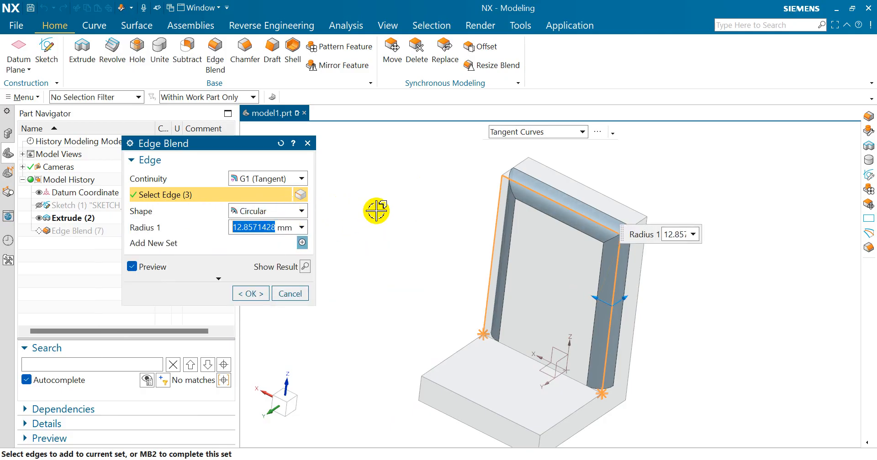
middle_click_drag(448, 225, 489, 252)
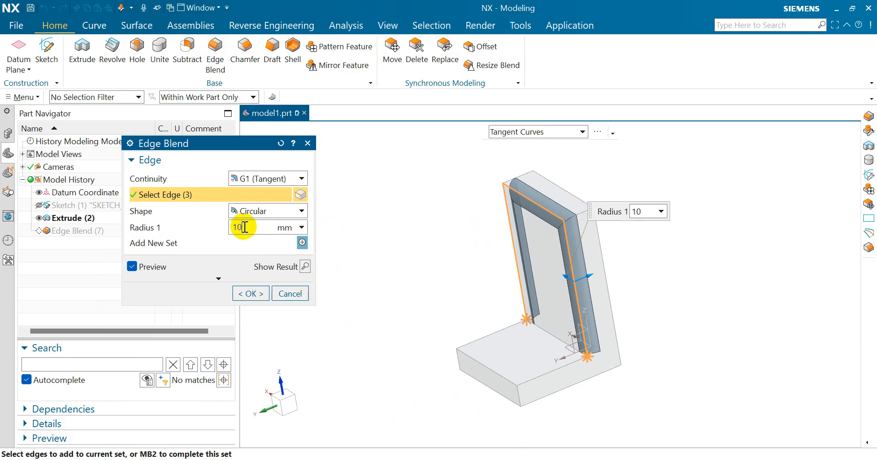
left_click(251, 293)
scroll(494, 231, "up", 3)
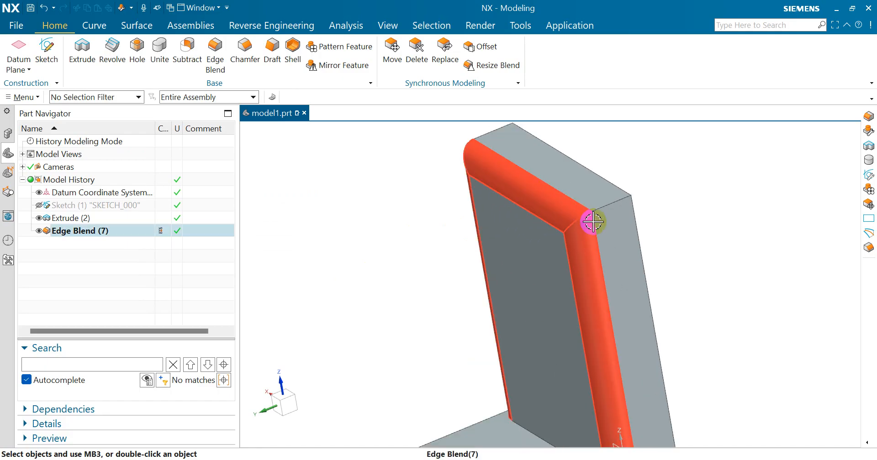
- Edit the three-edge blend with rollback, changing its shape to Conic and setting the center radius to 7 mm
middle_click_drag(560, 241, 695, 260)
right_click_drag(695, 260, 680, 259)
scroll(585, 338, "up", 6)
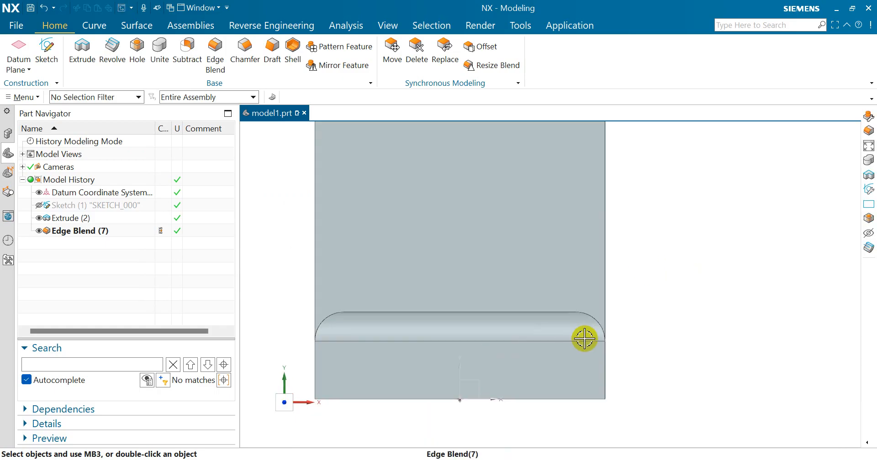
scroll(648, 297, "down", 5)
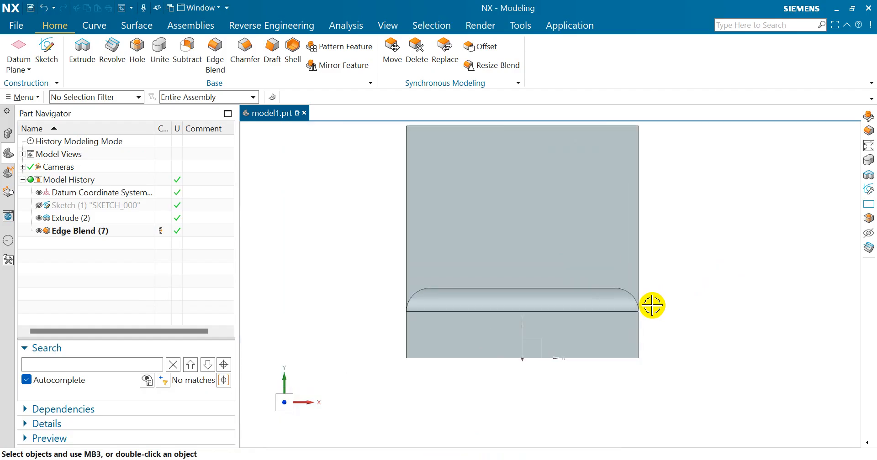
right_click(92, 233)
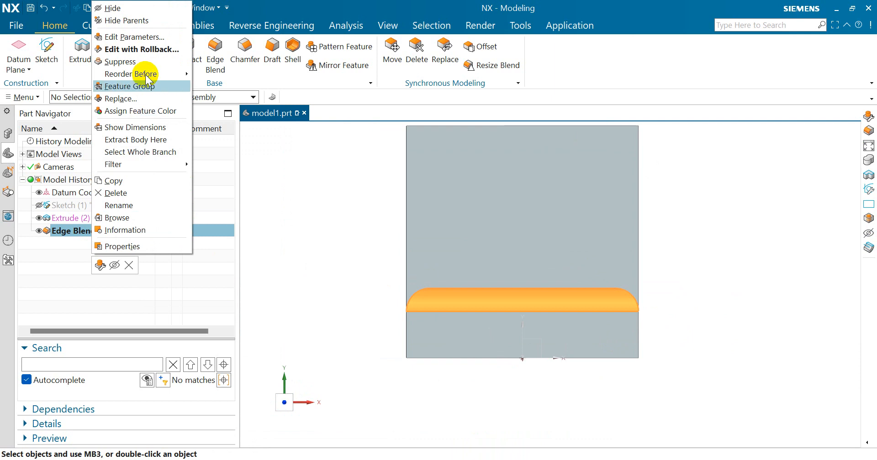
left_click(143, 50)
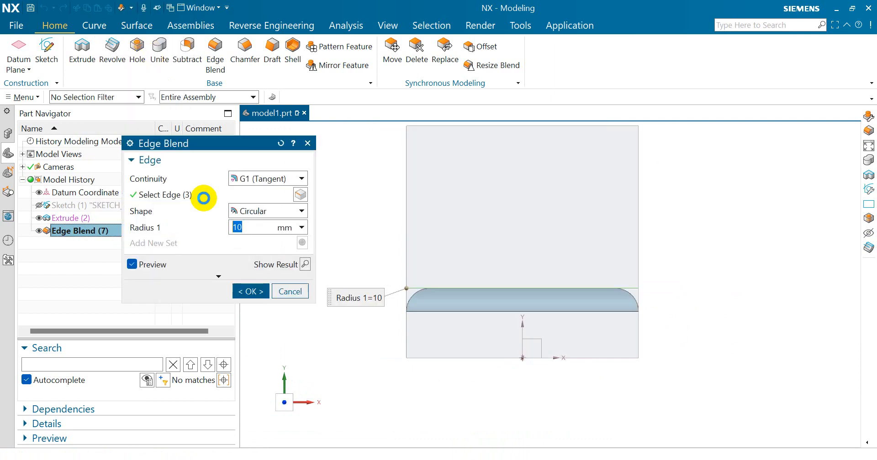
left_click(259, 215)
left_click(259, 236)
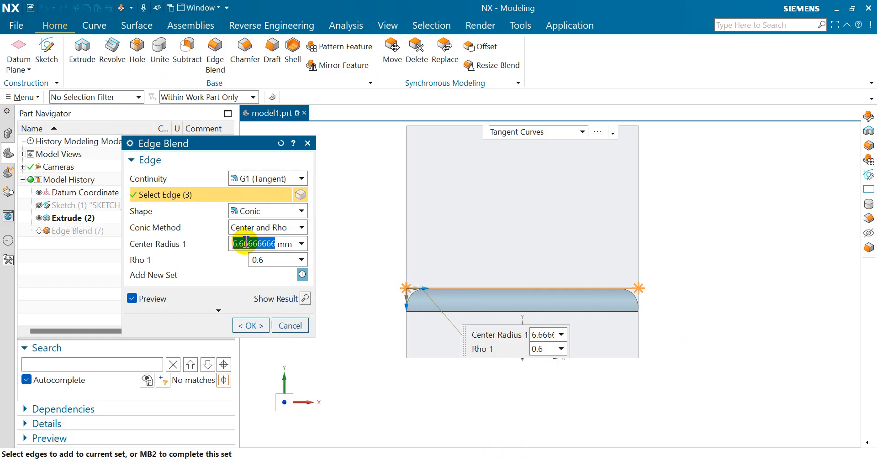
key("Return")
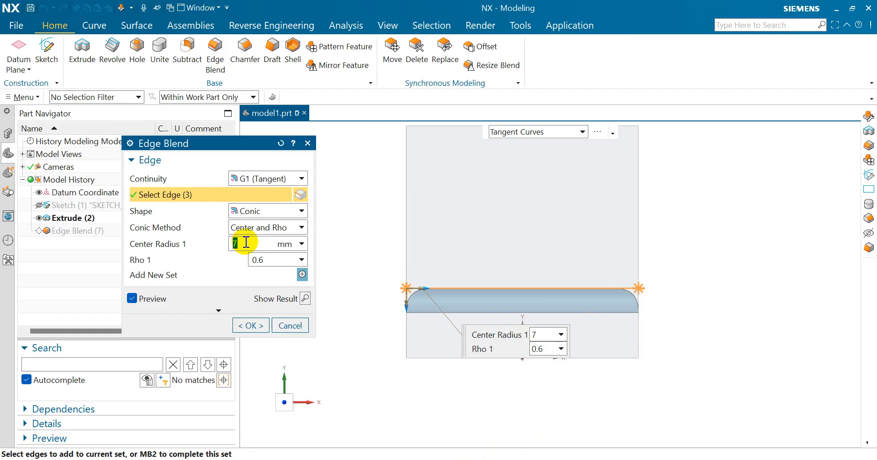
- Set the conic blend's center radius to 9 mm
scroll(589, 299, "down", 6)
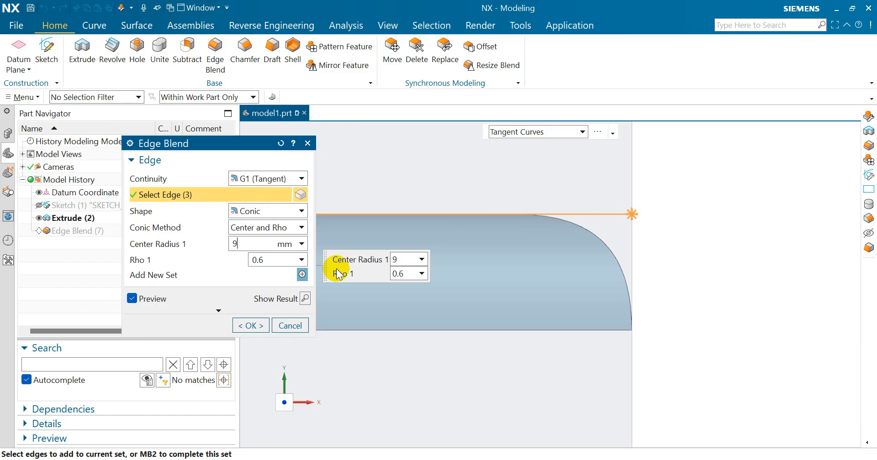
type("9")
key("Return")
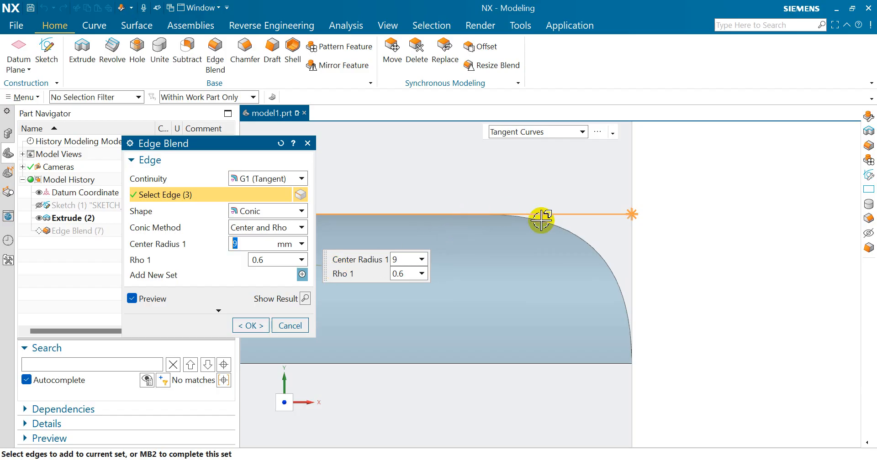
- Try rho values of 0.1 and 0.3 on the conic blend, comparing its corner profile
left_click(269, 262)
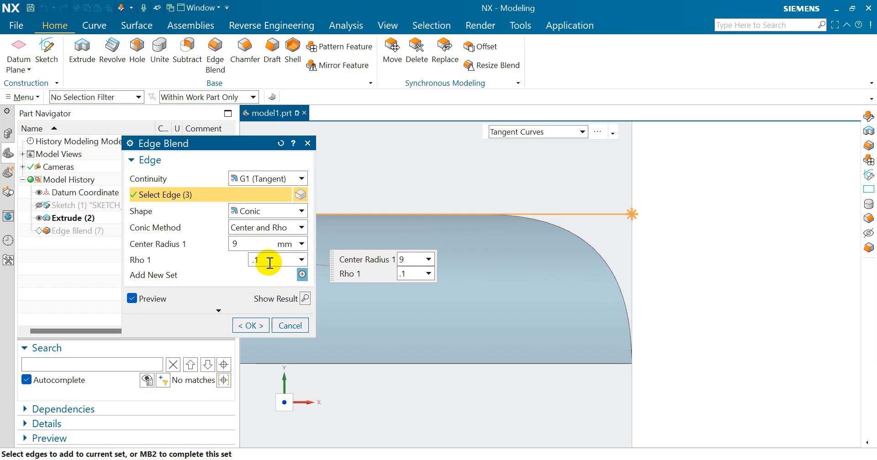
key("Return")
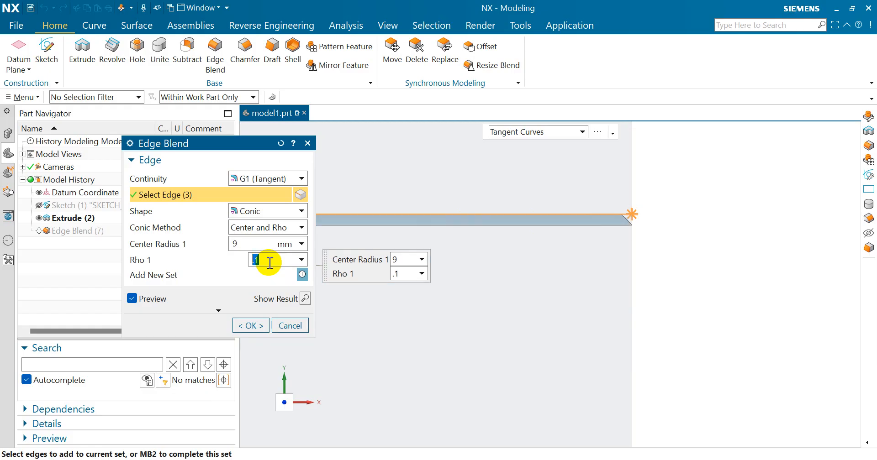
middle_click_drag(645, 222, 579, 212)
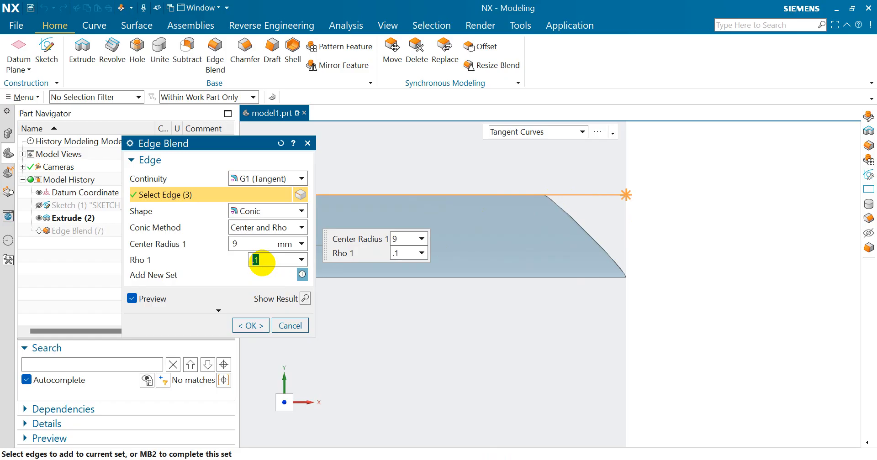
key("Return")
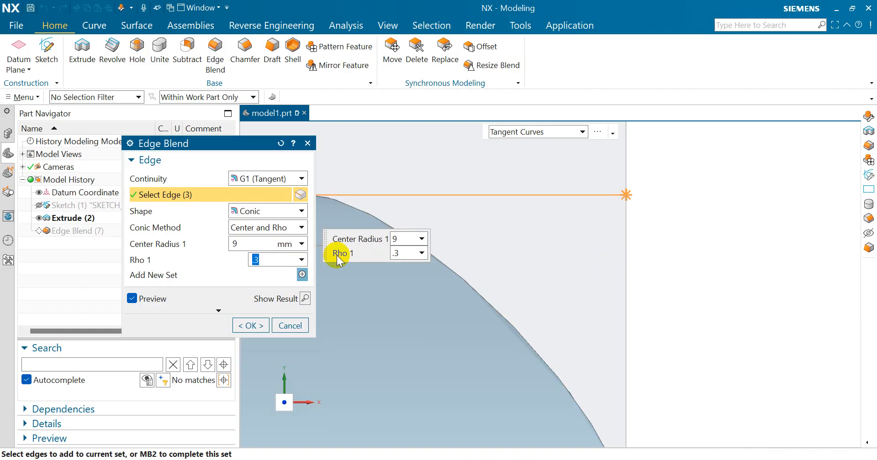
scroll(582, 260, "down", 4)
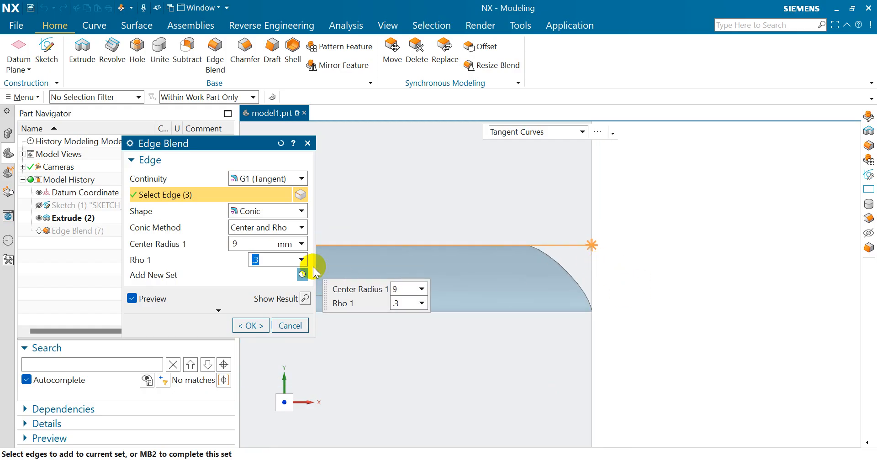
- Set the conic blend's rho to 0.6 and inspect the corner profile
key("BackSpace")
type("6")
key("Return")
scroll(531, 233, "down", 4)
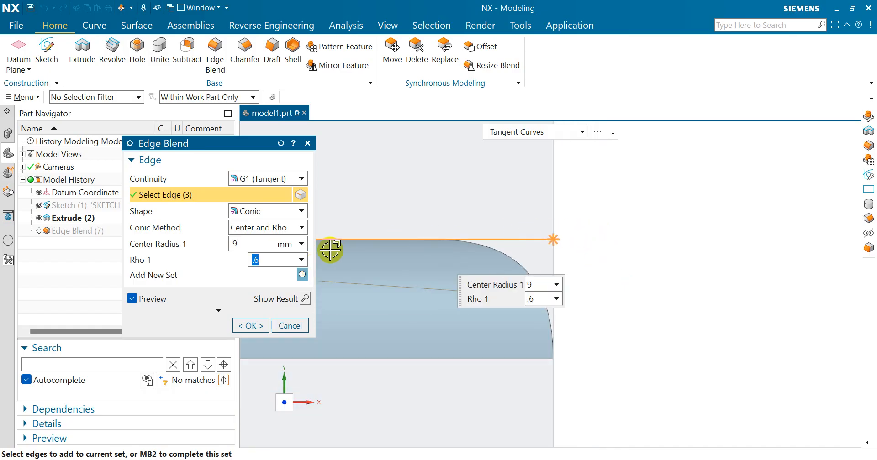
- Change the three-edge blend's shape to Circular with a 10 mm radius and accept the edit
left_click(264, 213)
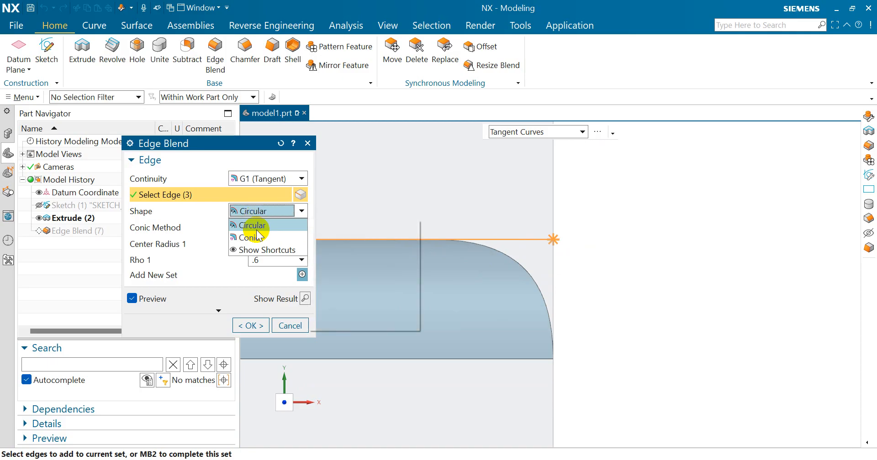
left_click(255, 227)
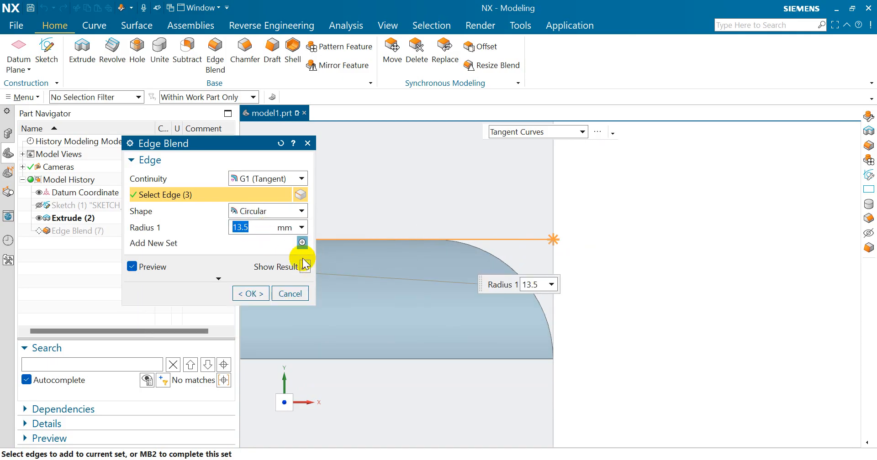
type("10")
key("Return")
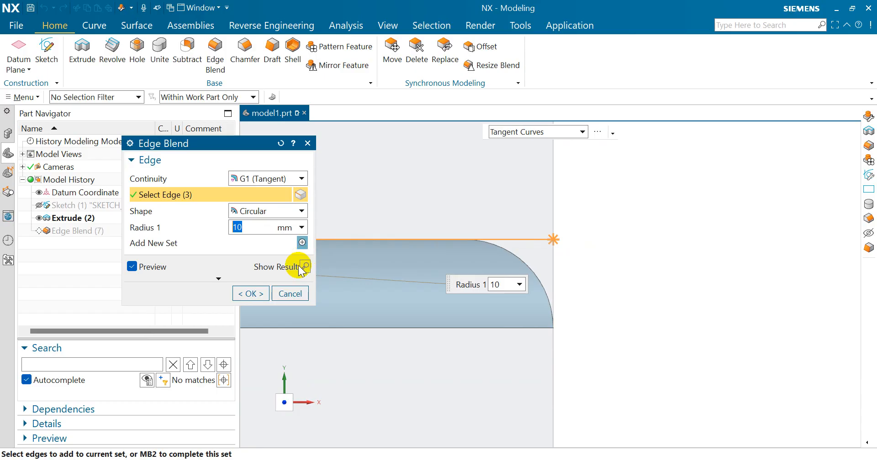
scroll(617, 269, "up", 3)
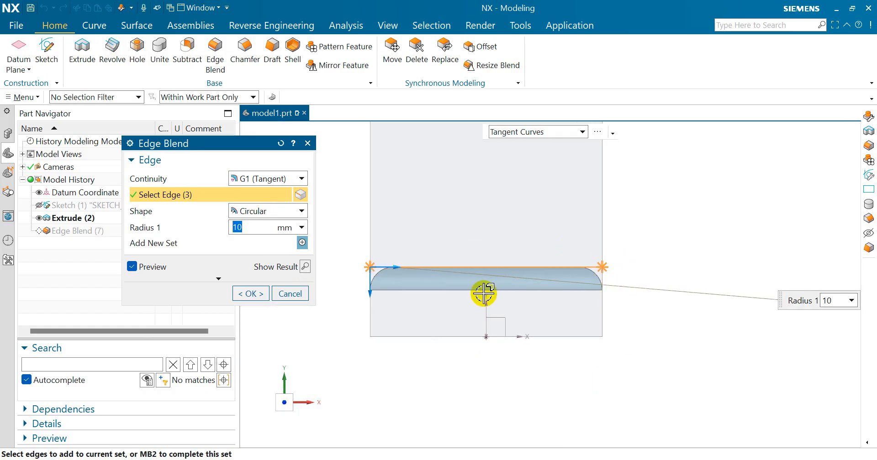
left_click(251, 293)
scroll(416, 294, "up", 3)
middle_click_drag(584, 279, 428, 215)
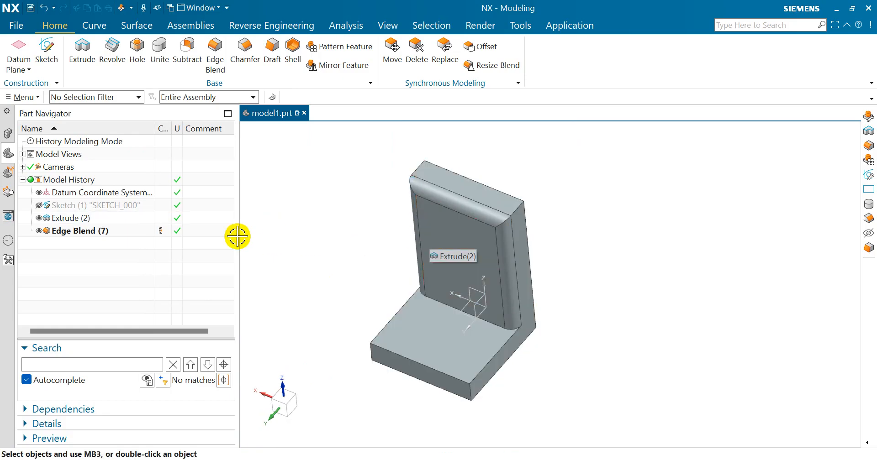
- Delete the three-edge blend feature from the model history
left_click(104, 234)
right_click(102, 233)
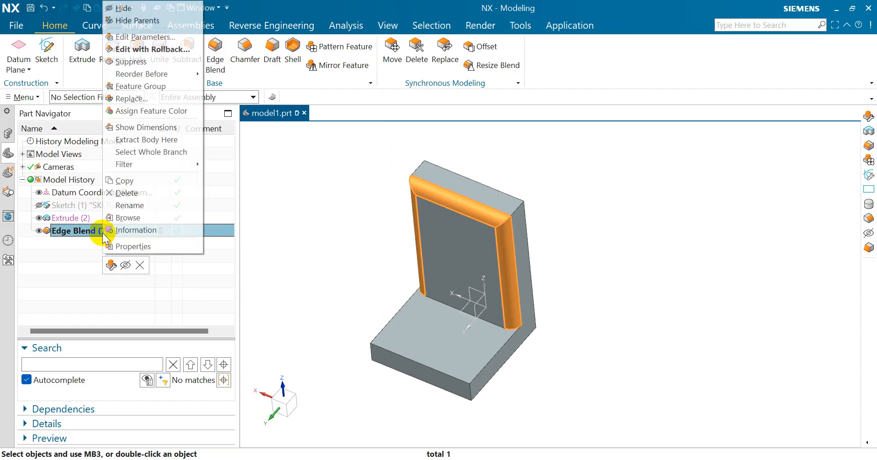
left_click(135, 195)
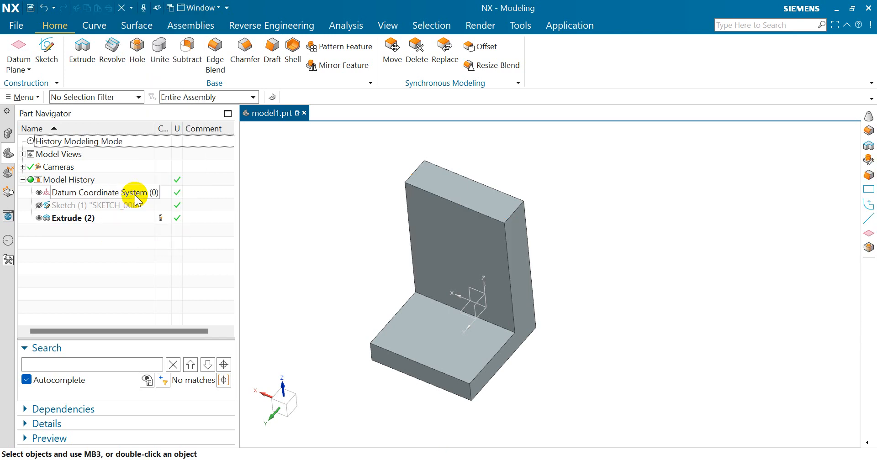
- Start a new Edge Blend, reset its settings to the defaults and show its additional option groups
left_click(216, 45)
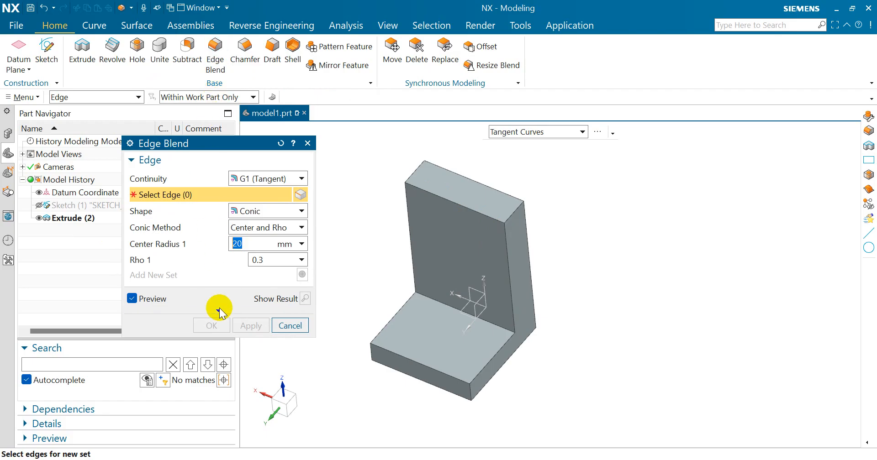
left_click(219, 309)
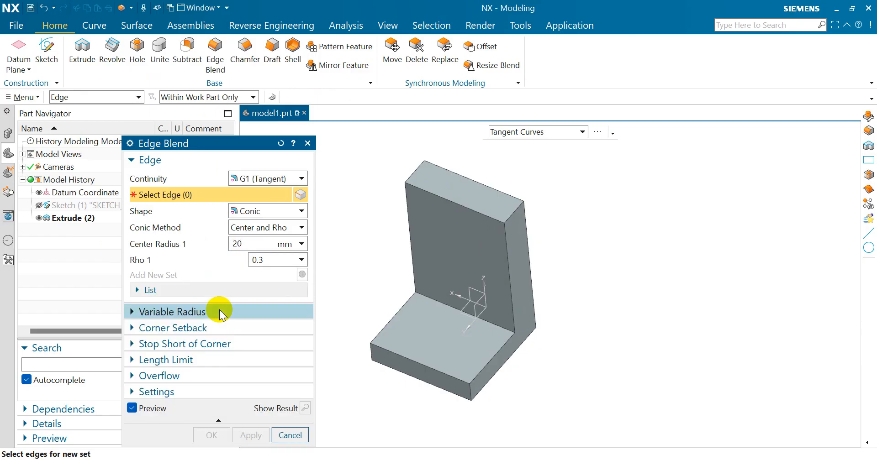
left_click(281, 144)
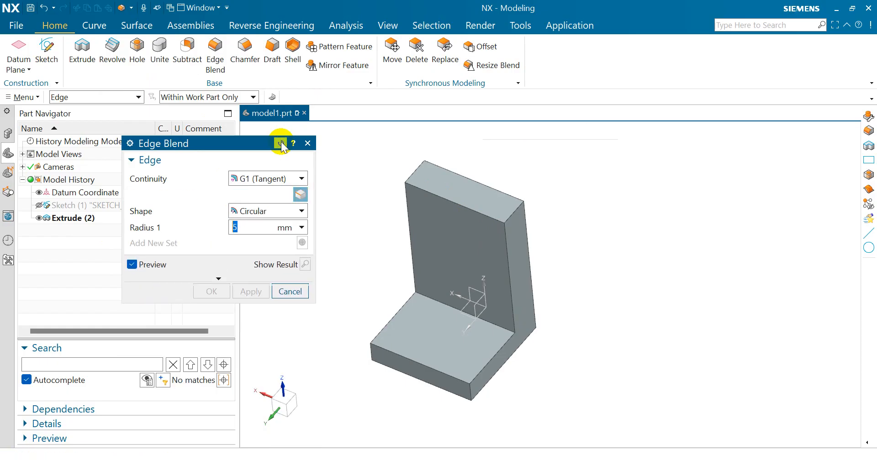
left_click(219, 277)
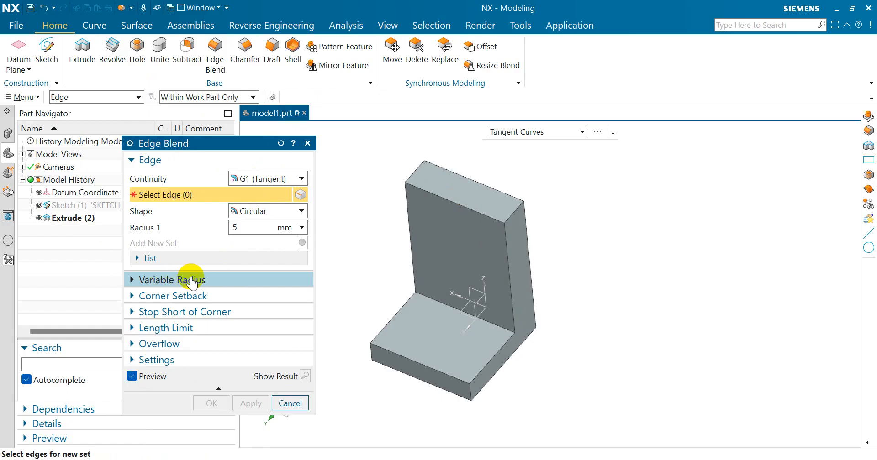
- Preview a circular blend with a 10 mm radius on the upright wall's top front edge
left_click(418, 185)
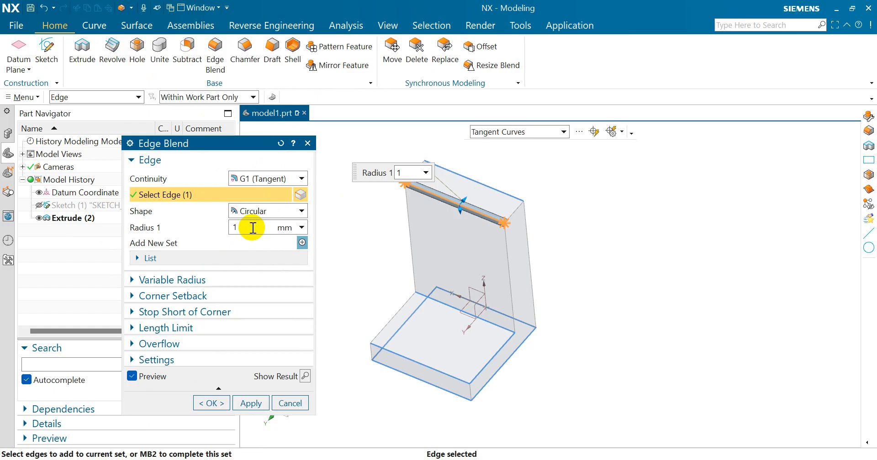
key("Return")
scroll(444, 226, "up", 3)
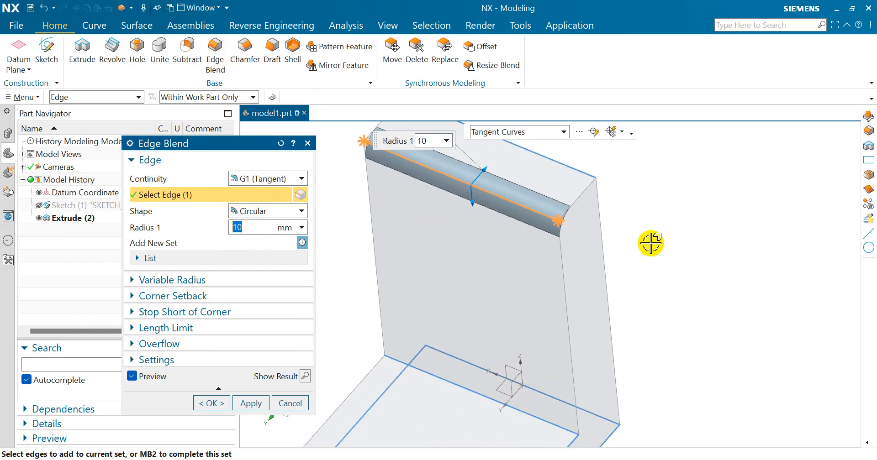
scroll(643, 243, "down", 1)
scroll(589, 221, "up", 2)
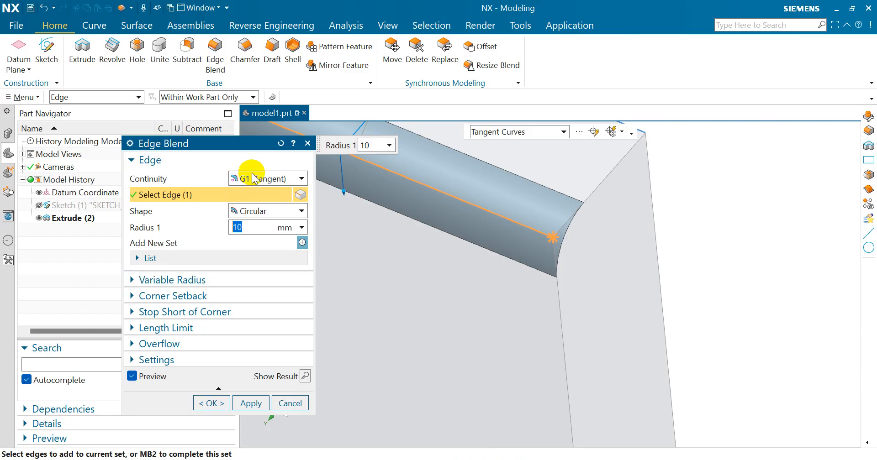
- Reset the blend settings, expand the Variable Radius options and select the upright wall's top front edge with a 5 mm circular radius
left_click(281, 143)
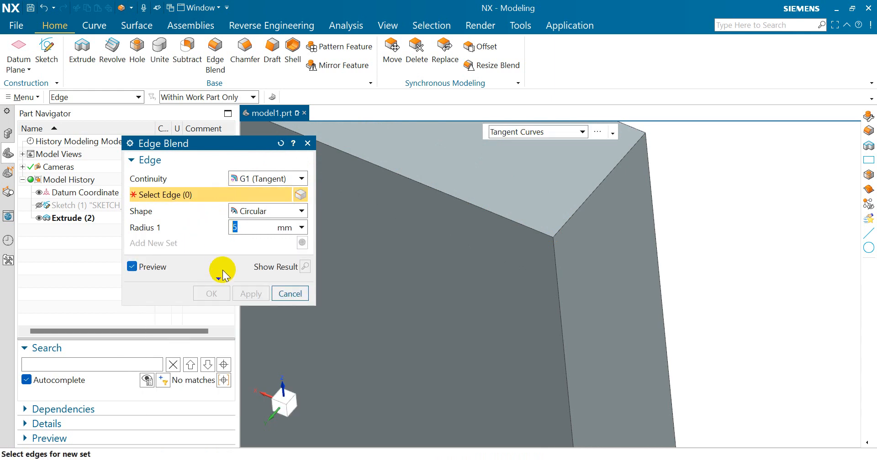
left_click(219, 279)
left_click(215, 280)
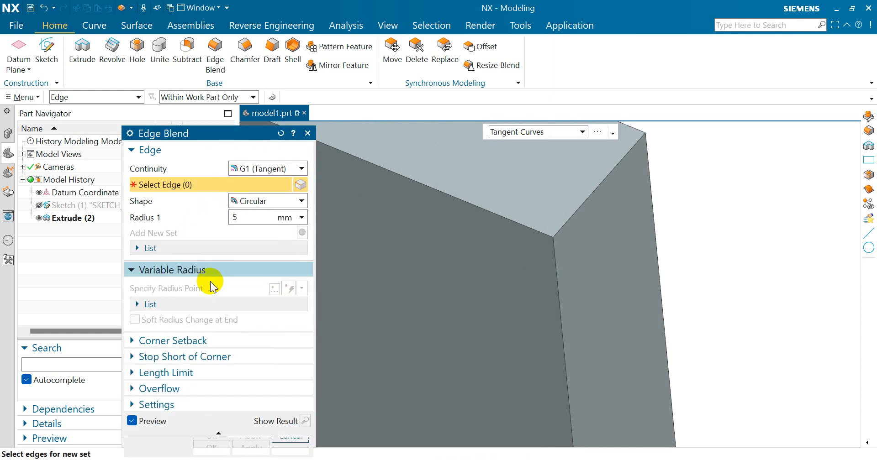
left_click(411, 181)
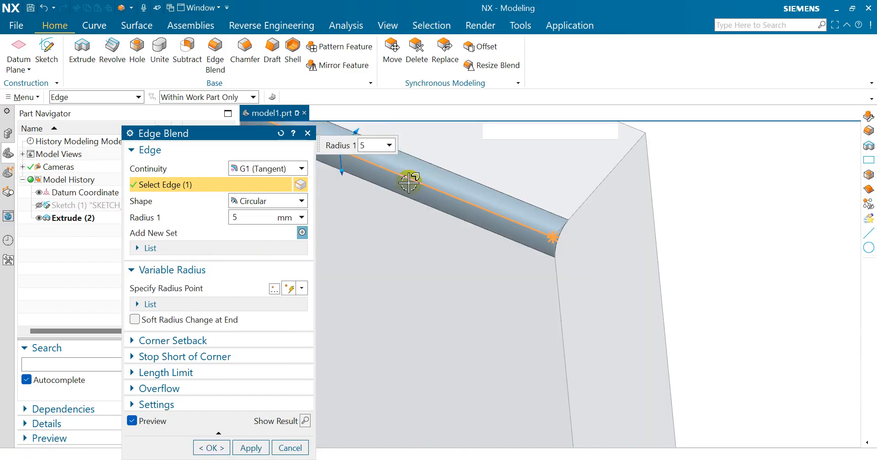
- Add a variable radius point at the selected edge's end, at 100% arc length, with a radius of 20 mm
left_click(196, 289)
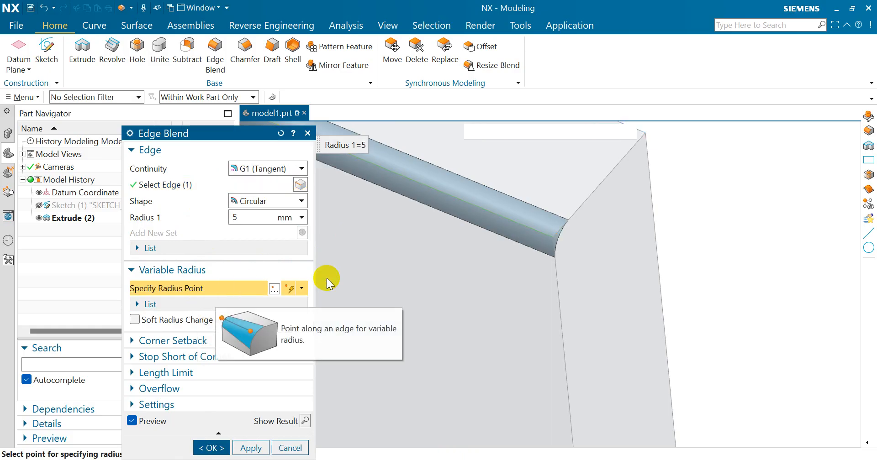
left_click(553, 237)
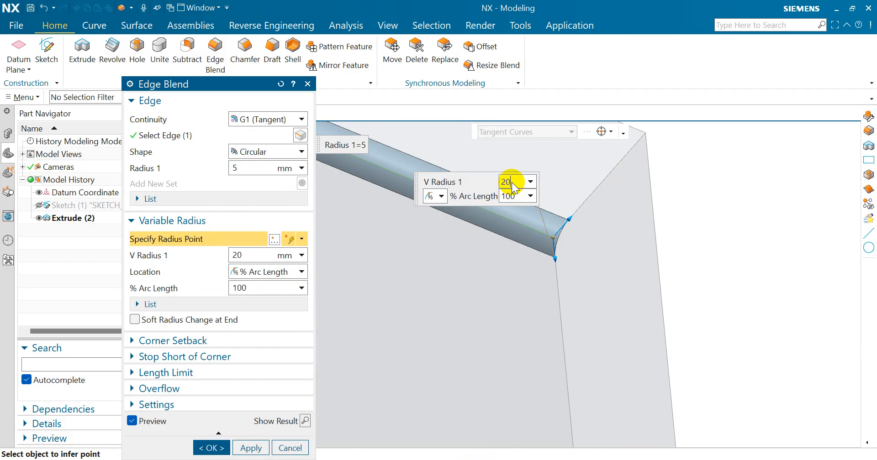
key("Return")
scroll(682, 277, "down", 4)
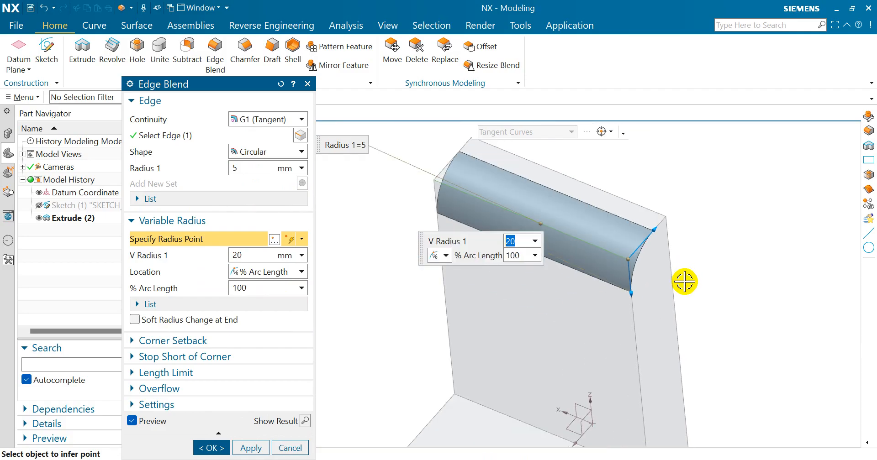
scroll(494, 201, "up", 3)
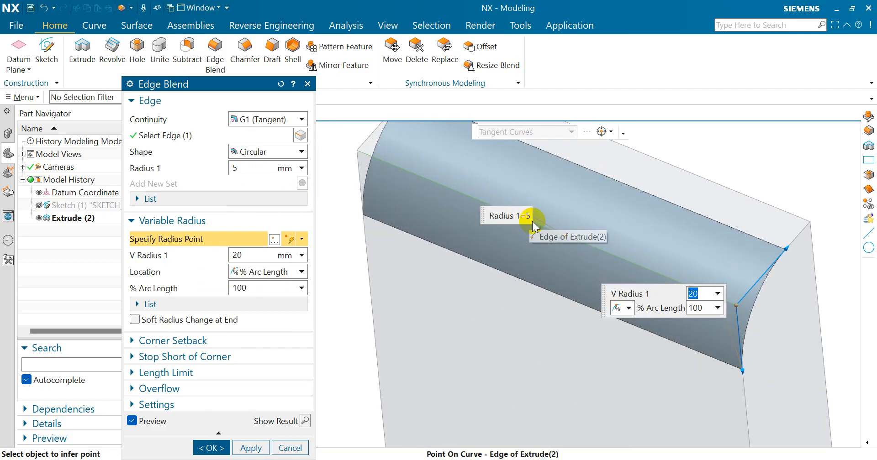
- Add a second variable radius point at 50% arc length along the selected edge with a radius of 5 mm
left_click_drag(490, 216, 470, 264)
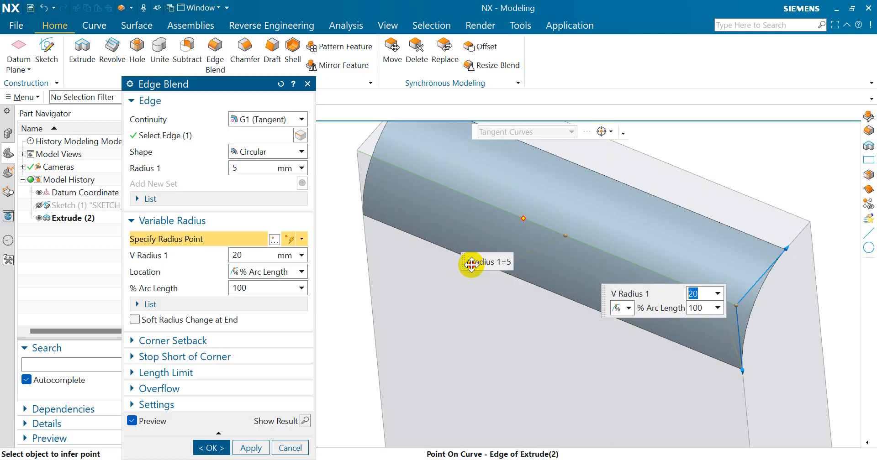
left_click(515, 213)
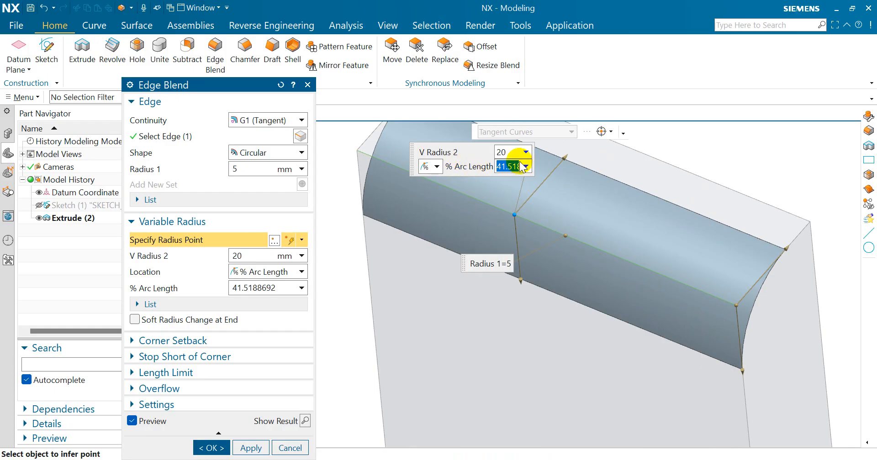
type("5")
key("Return")
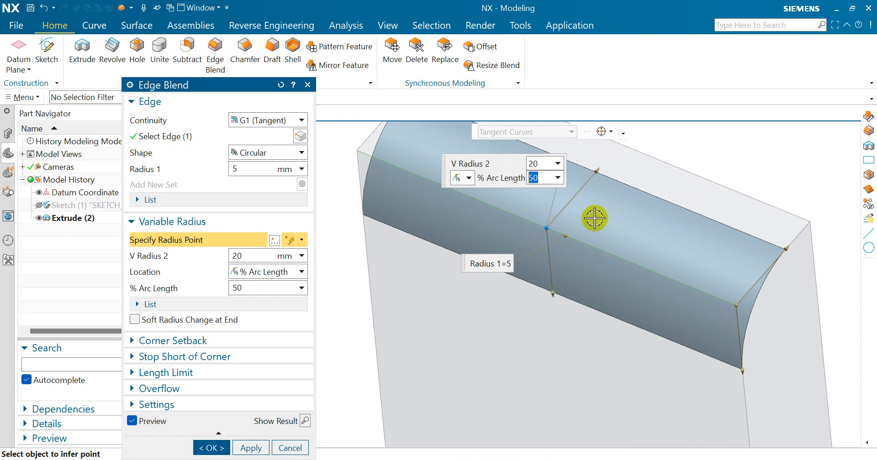
scroll(680, 243, "down", 2)
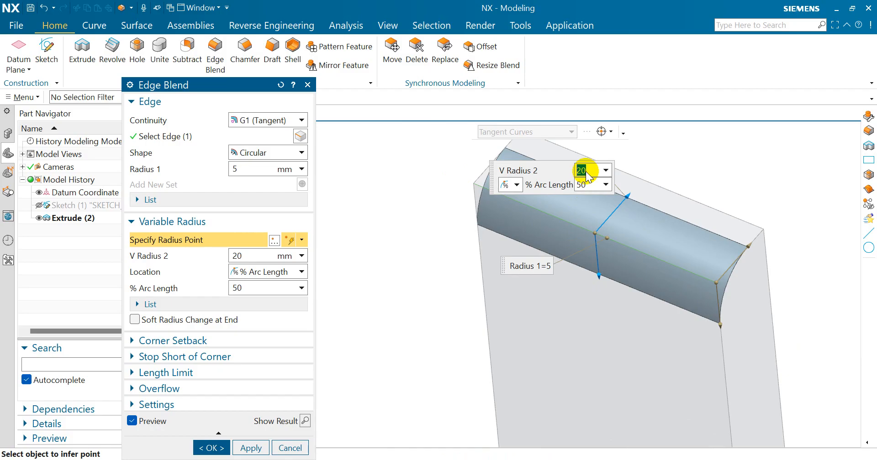
key("Return")
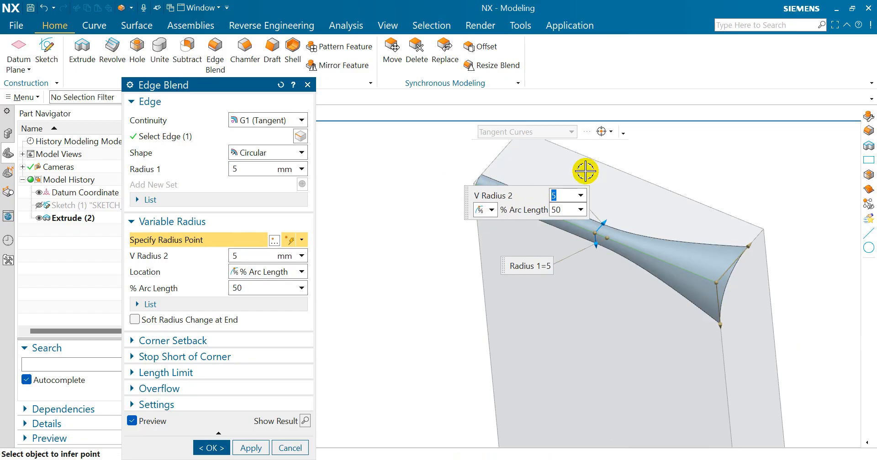
- Add a third variable radius point at the selected edge's start, at 0% arc length, with a radius of 30 mm
scroll(477, 179, "up", 2)
scroll(477, 179, "up", 3)
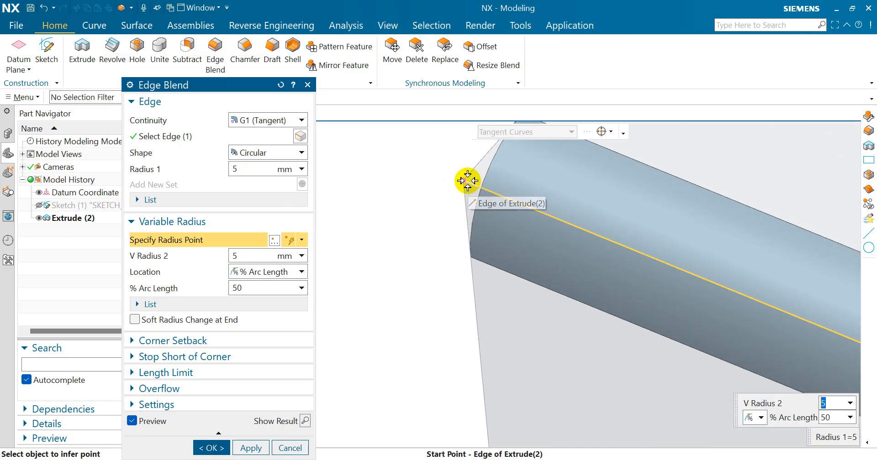
left_click(465, 180)
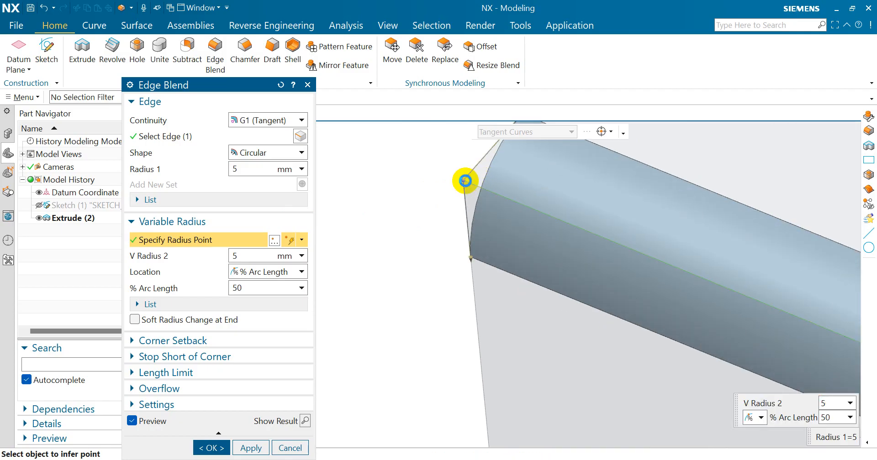
scroll(426, 227, "down", 5)
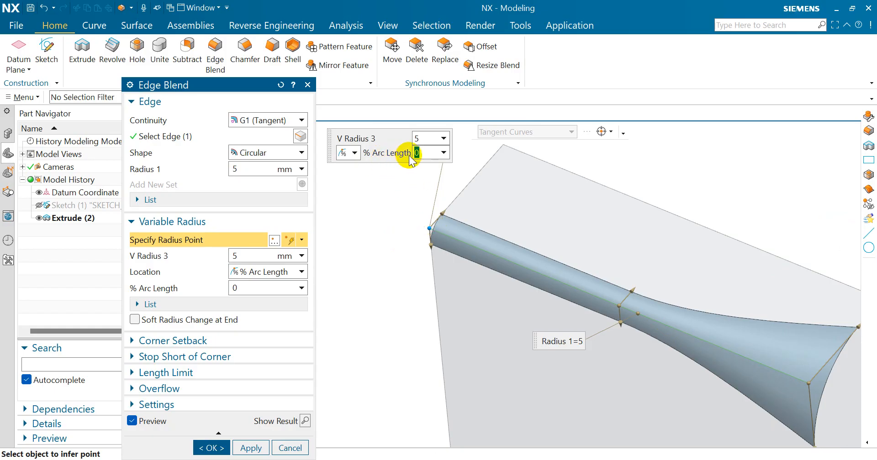
left_click(426, 140)
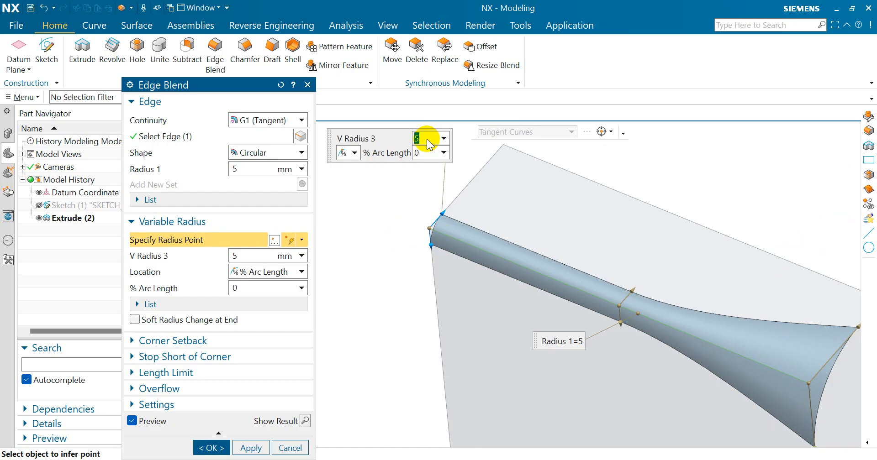
type("30")
key("Return")
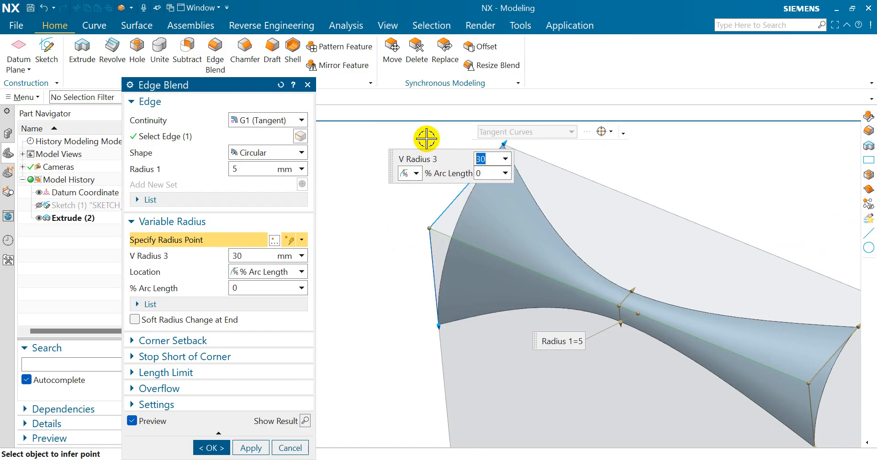
- Create the variable radius edge blend and inspect the blended top edge on the bracket
scroll(495, 220, "down", 5)
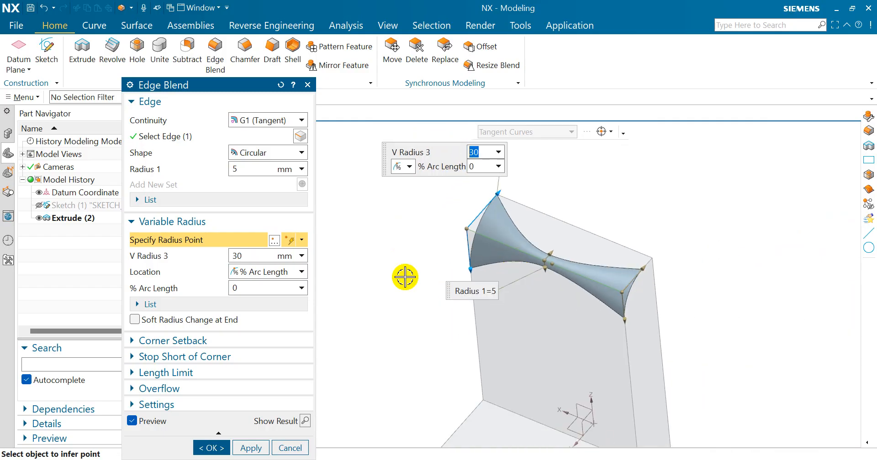
left_click(213, 448)
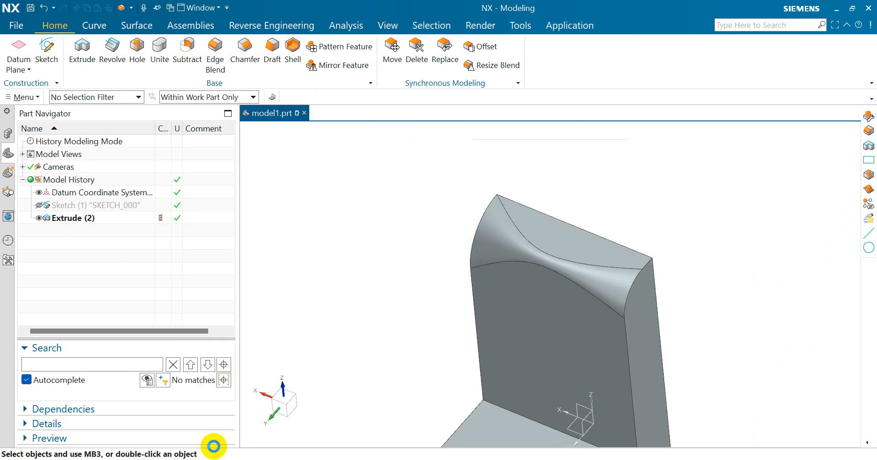
scroll(477, 224, "down", 3)
mouse_move(596, 229)
middle_mouse_down()
mouse_move(574, 219)
mouse_move(588, 223)
middle_mouse_up()
scroll(513, 250, "up", 2)
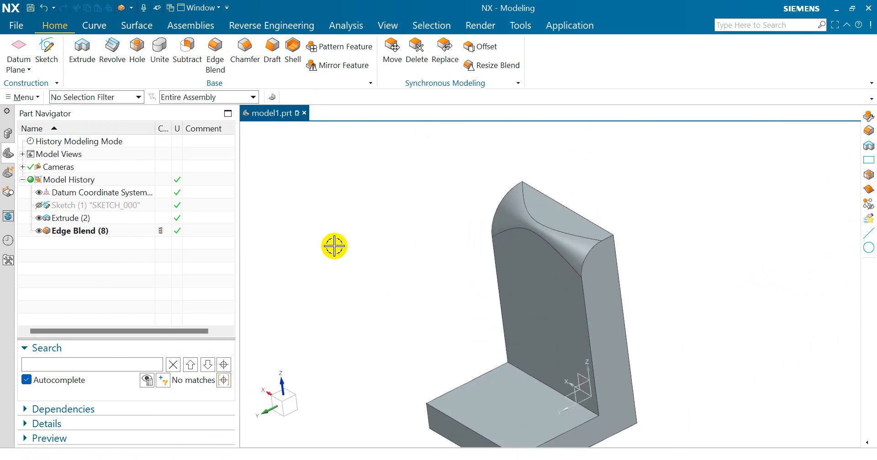
- Reopen the variable radius edge blend for editing with rollback and list its radius points
left_click(91, 231)
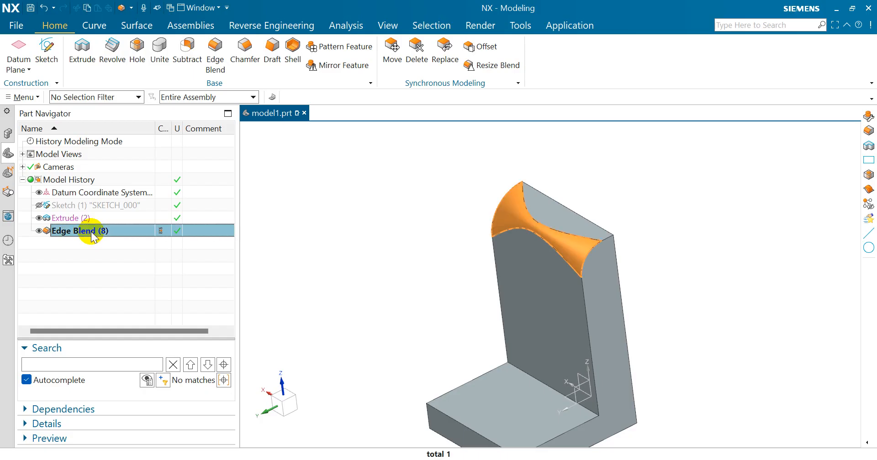
right_click(92, 232)
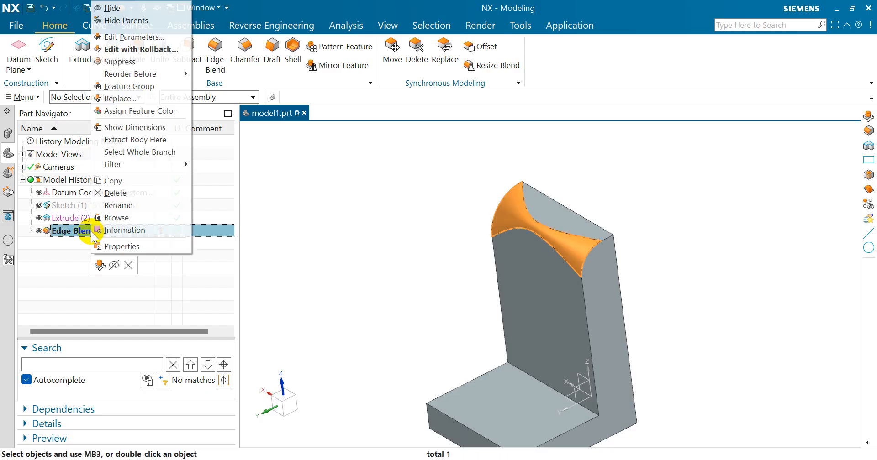
left_click(151, 50)
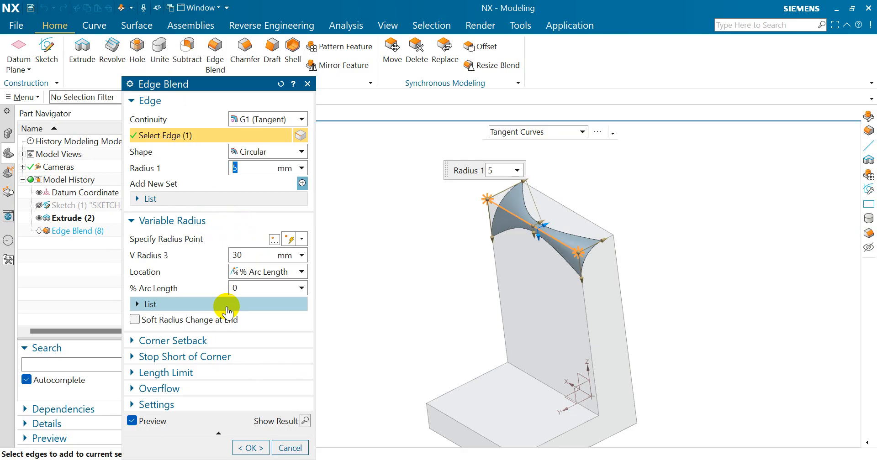
left_click(221, 305)
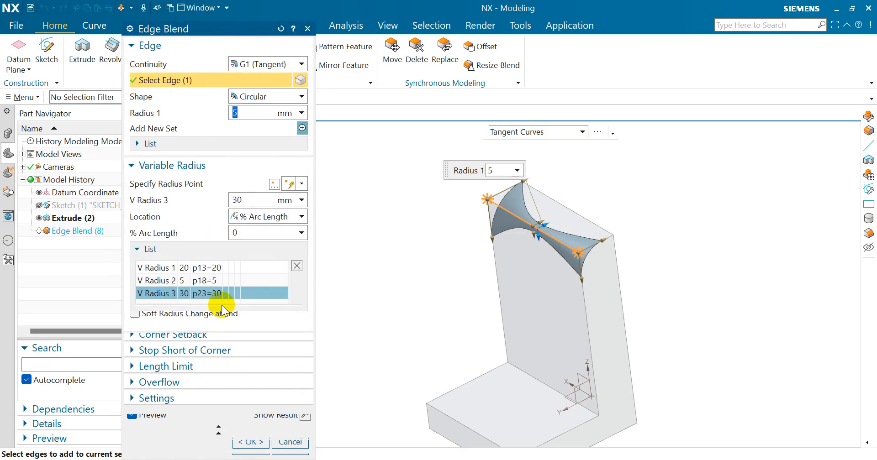
- Set the radius of the middle variable radius point to 10 mm
left_click(176, 280)
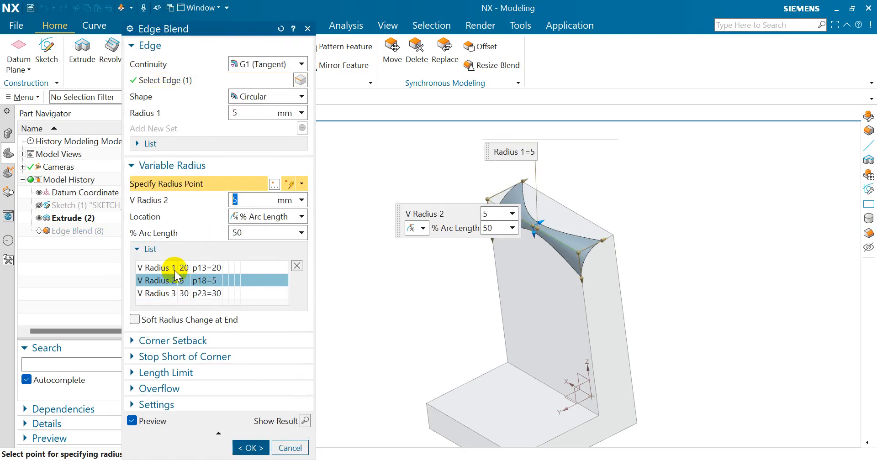
left_click(175, 269)
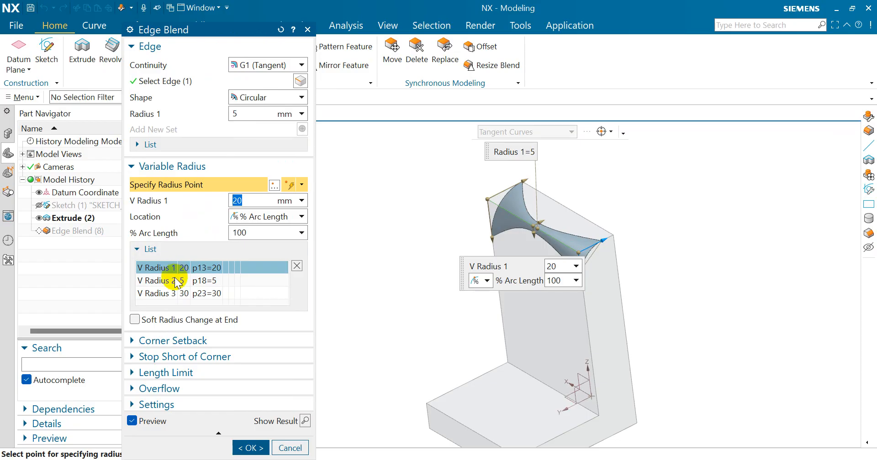
left_click(177, 281)
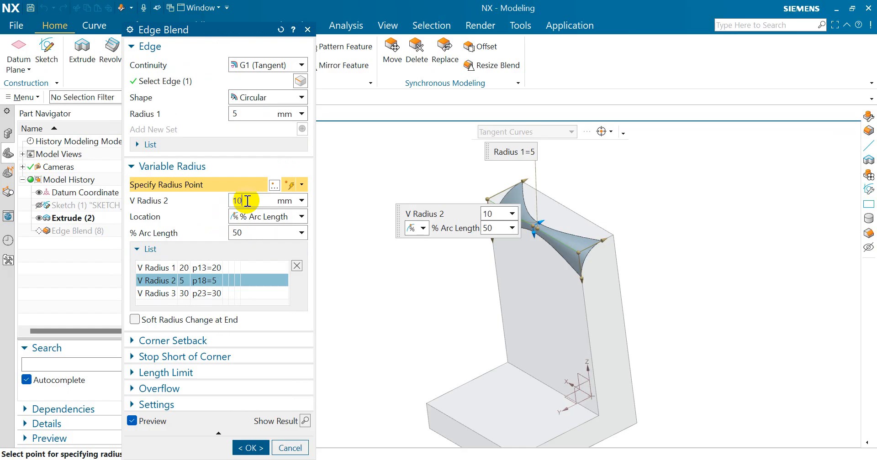
key("Return")
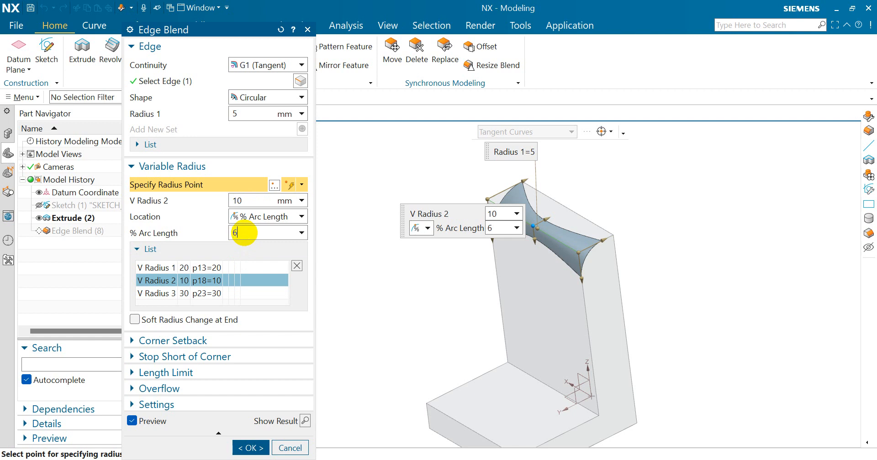
- Try the middle radius point at 70% and 90% arc length, and set it back to 50%
key("Return")
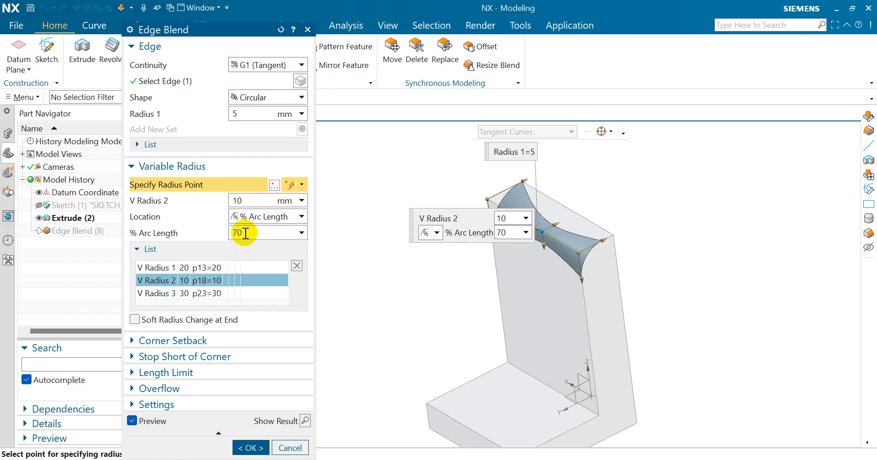
type("70")
key("Return")
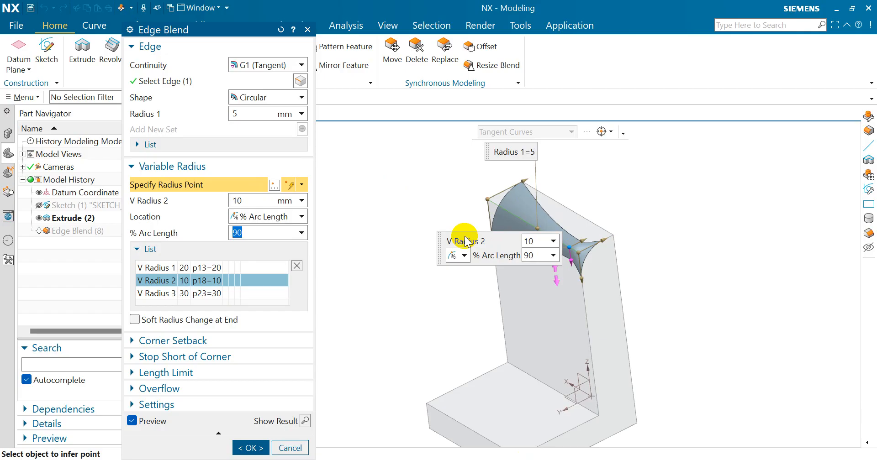
scroll(530, 237, "up", 3)
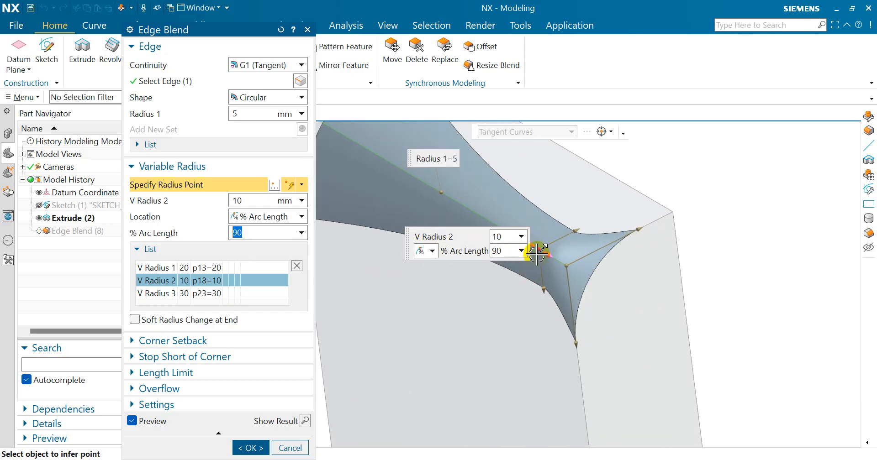
scroll(535, 249, "down", 3)
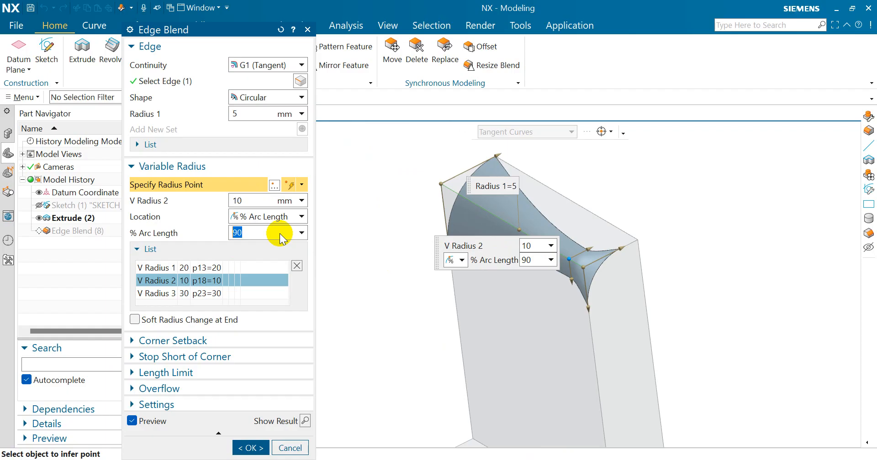
key("Return")
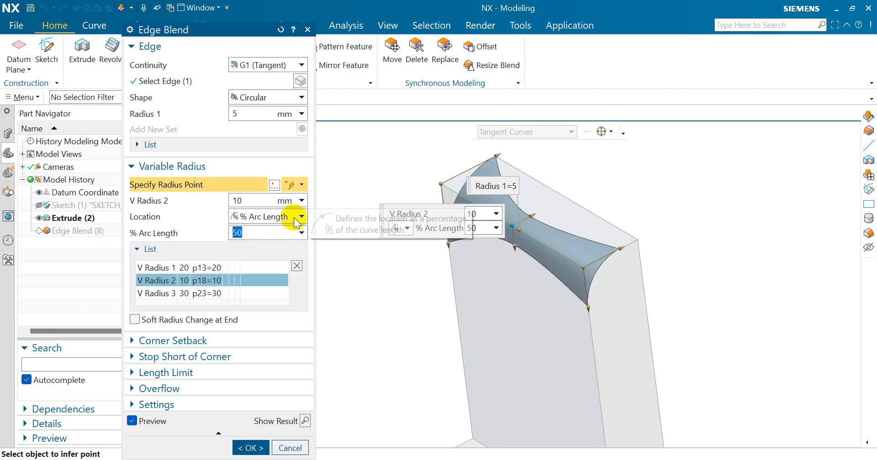
- Switch the middle radius point's location method to Arc Length and set its distance along the edge to 60 mm
left_click(283, 216)
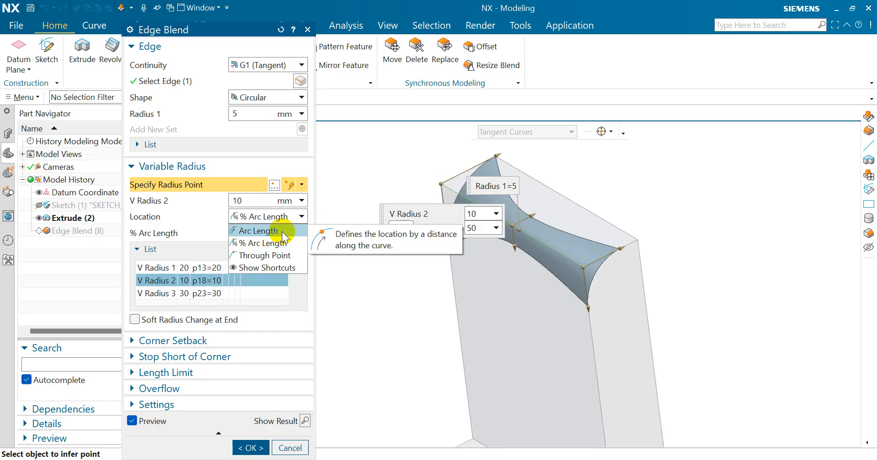
left_click(258, 231)
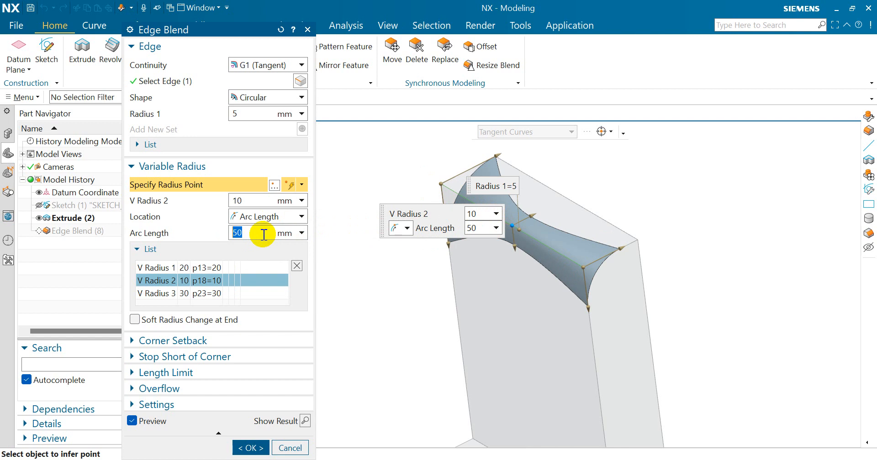
key("Return")
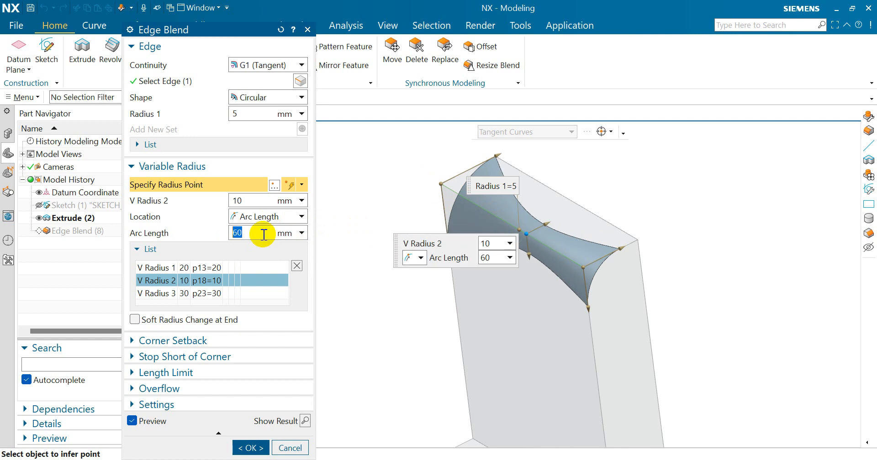
left_click(270, 219)
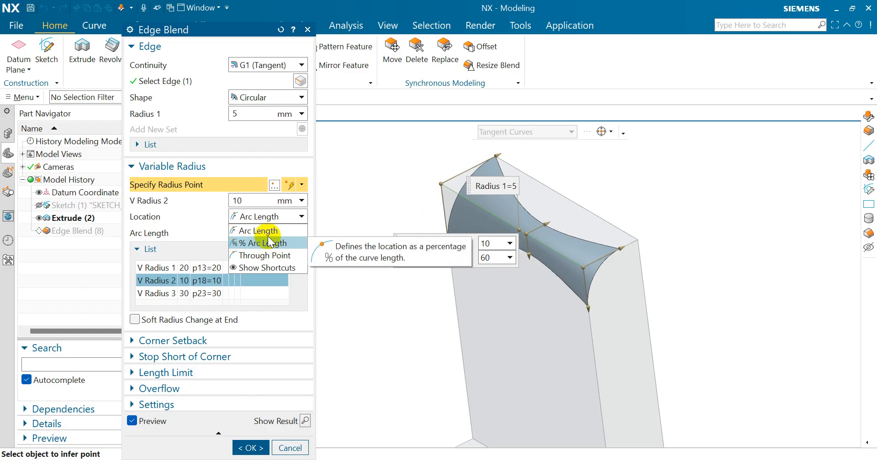
left_click(267, 230)
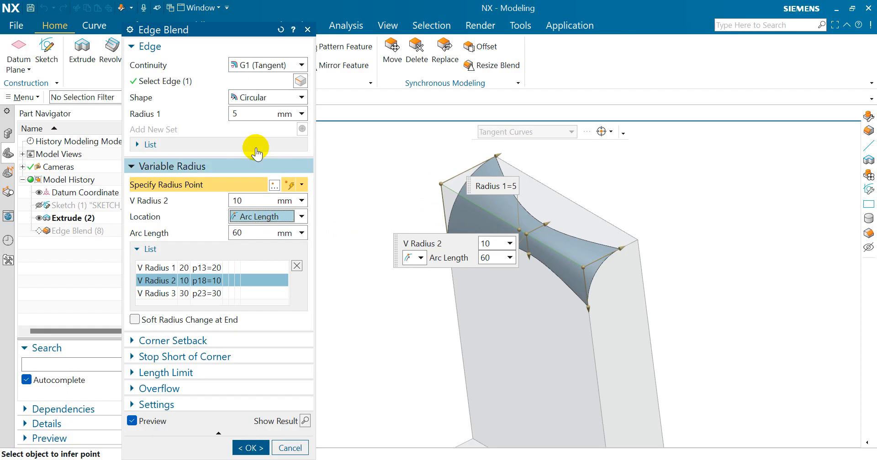
- Reset the Edge Blend settings to the defaults and cancel the feature edit
left_click(279, 29)
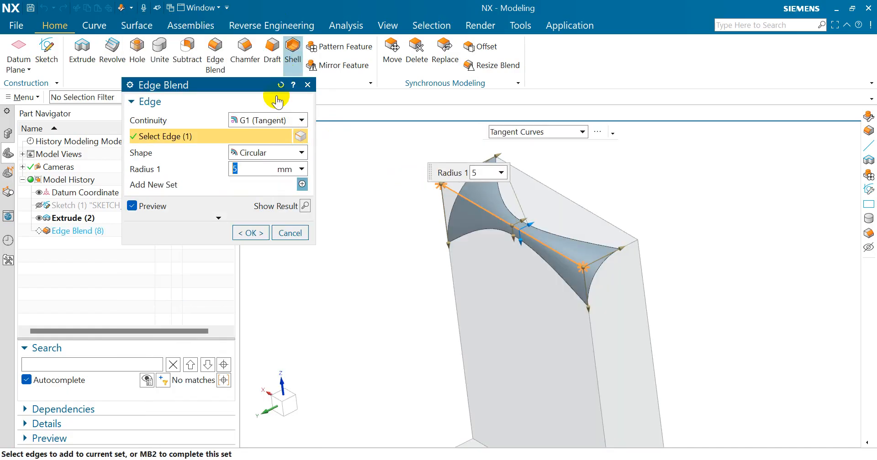
left_click(279, 84)
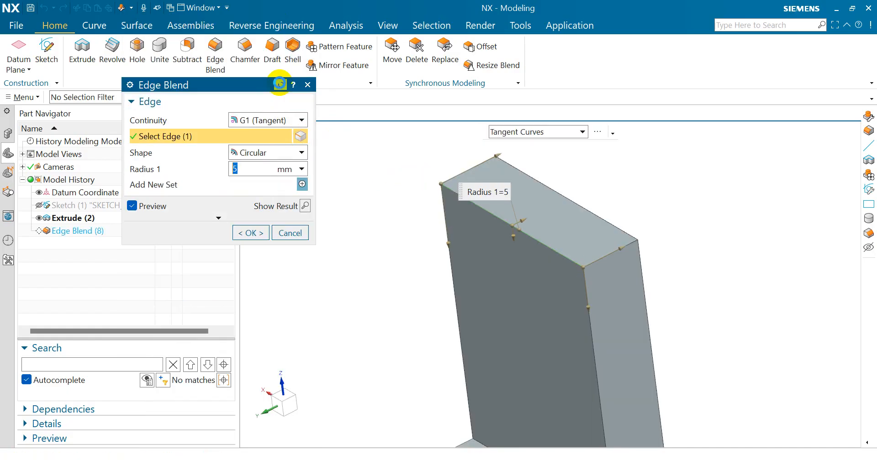
left_click(291, 234)
scroll(411, 228, "down", 2)
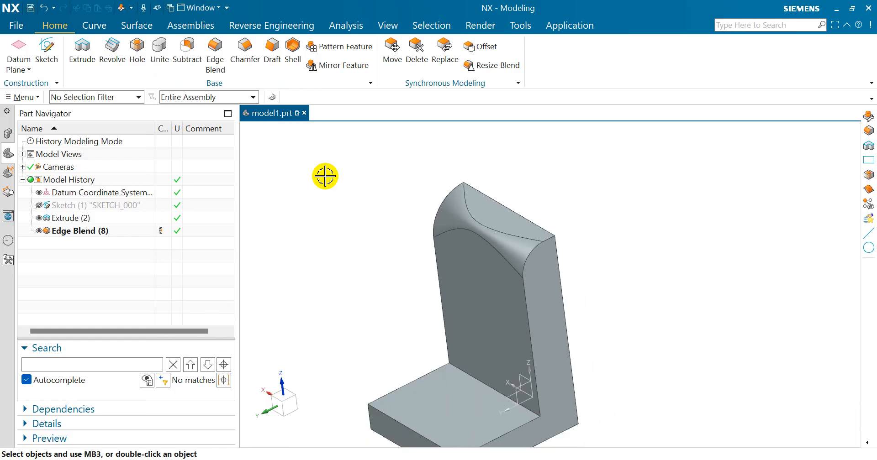
- Delete the variable radius Edge Blend feature from the model history
scroll(371, 185, "down", 2)
right_click(86, 236)
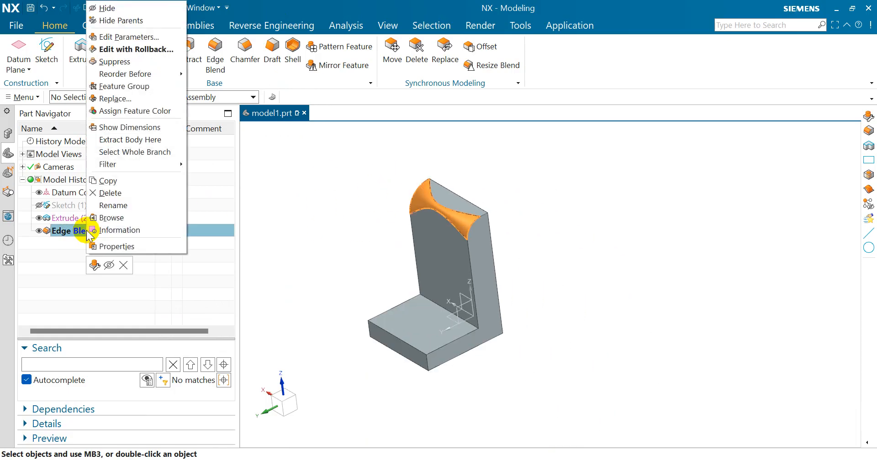
left_click(119, 195)
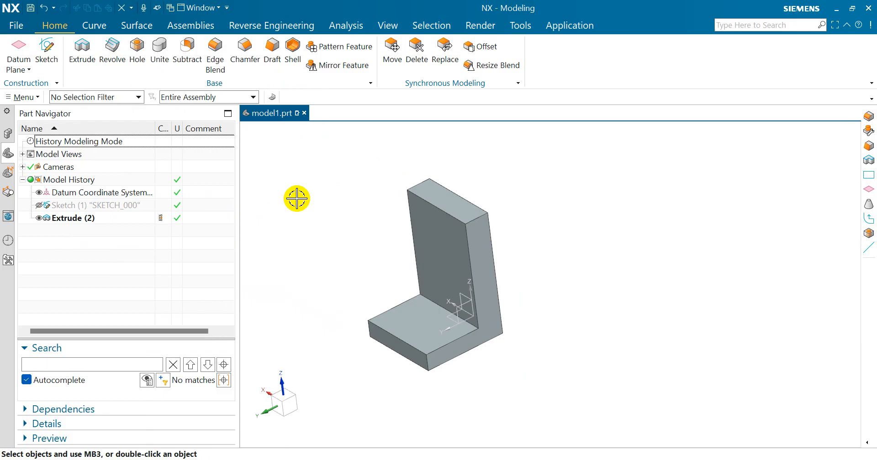
- Start a new Edge Blend with default settings and expand its Corner Setback options
scroll(348, 193, "up", 1)
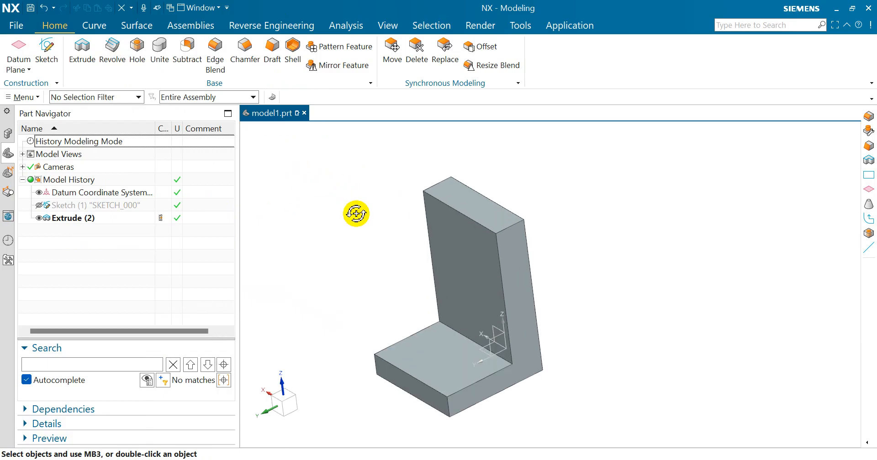
middle_click_drag(351, 208, 356, 211)
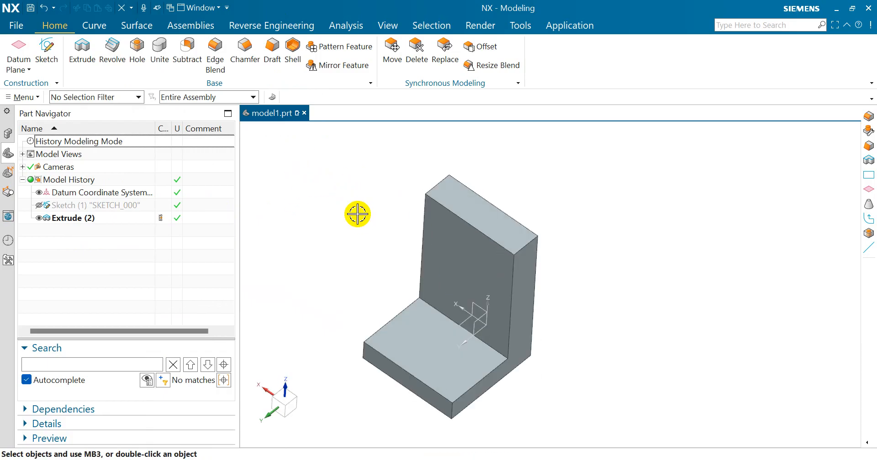
left_click(212, 57)
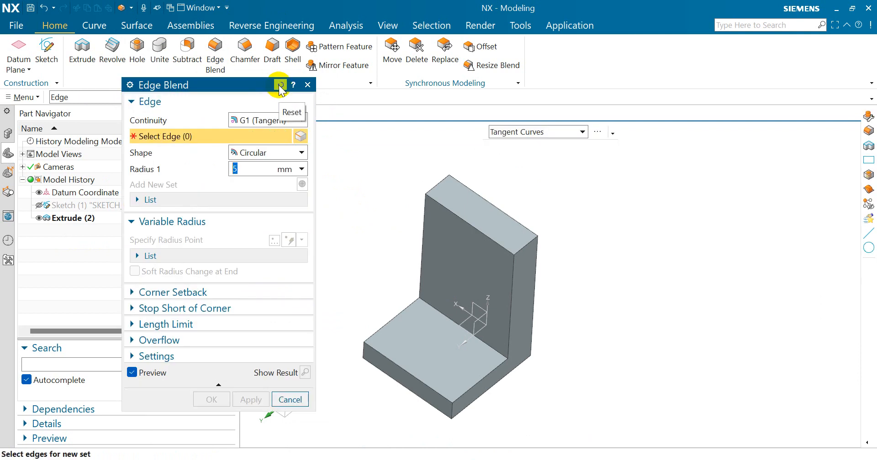
left_click(280, 86)
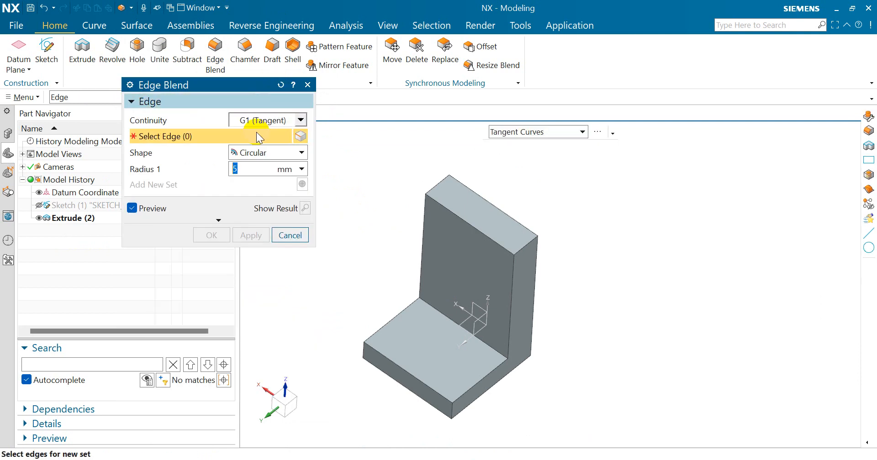
left_click(219, 221)
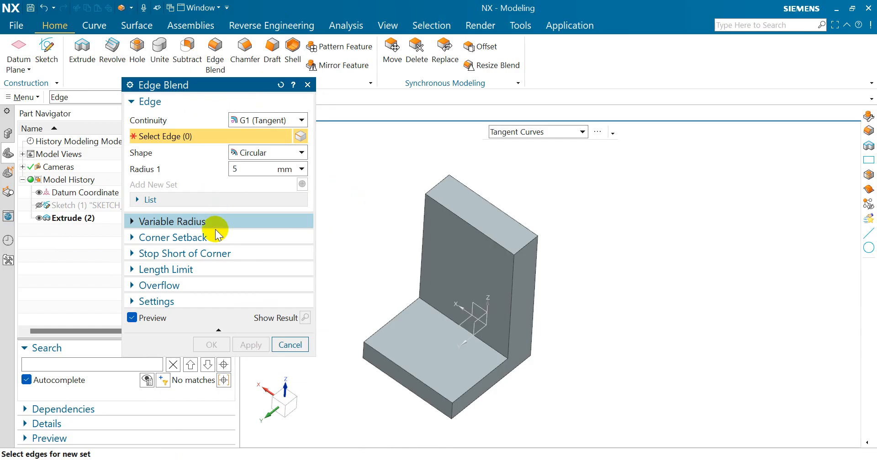
left_click(169, 241)
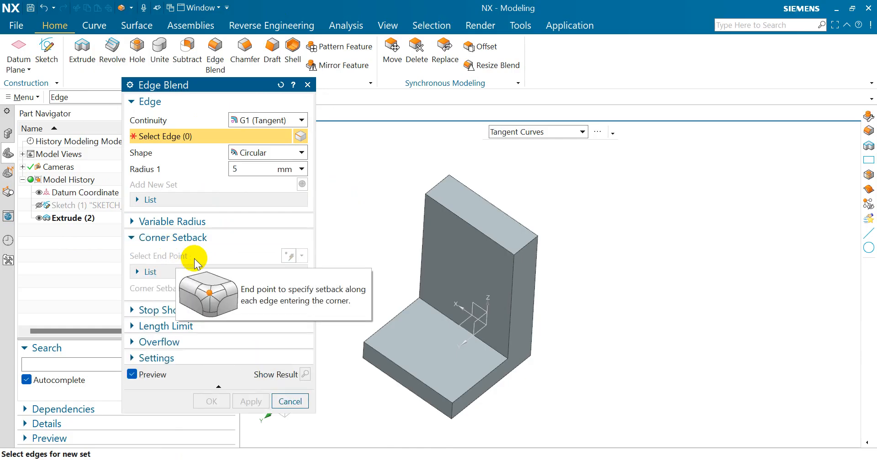
- Select the three edges meeting at the upright plate's upper front corner for a circular blend with a 5 mm radius
scroll(493, 251, "up", 4)
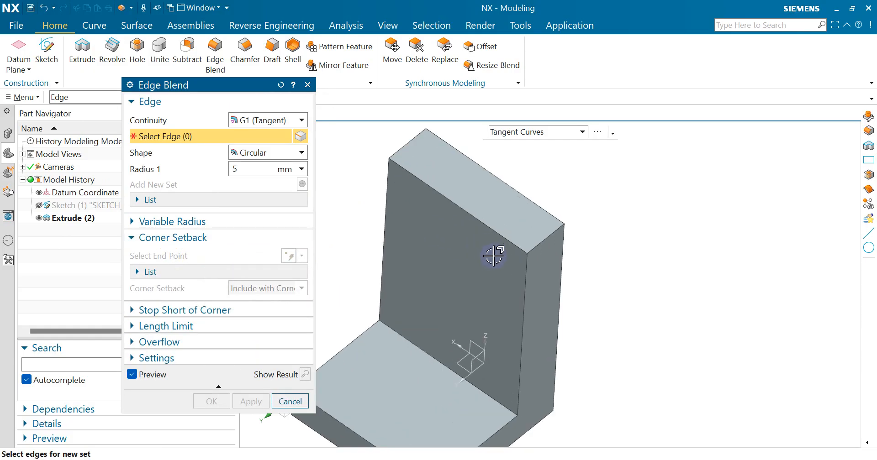
left_click(486, 219)
left_click(550, 235)
left_click(532, 277)
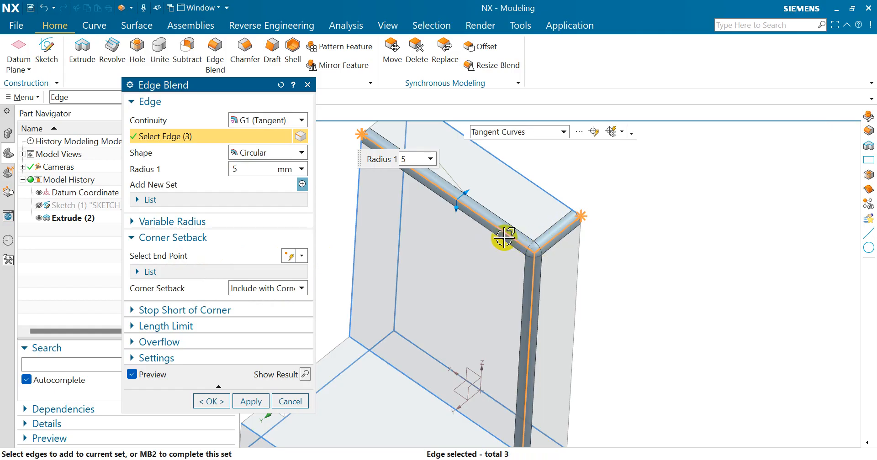
- Specify the vertex where the three blended edges meet as the corner setback end point
scroll(505, 235, "up", 2)
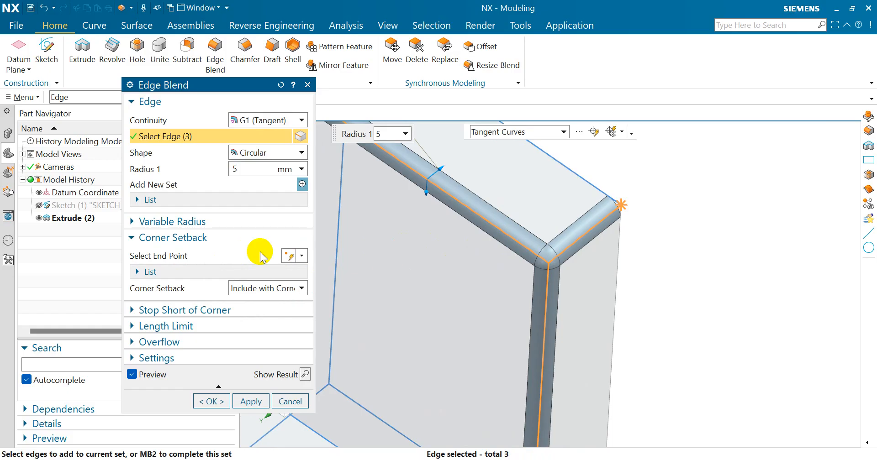
left_click(192, 256)
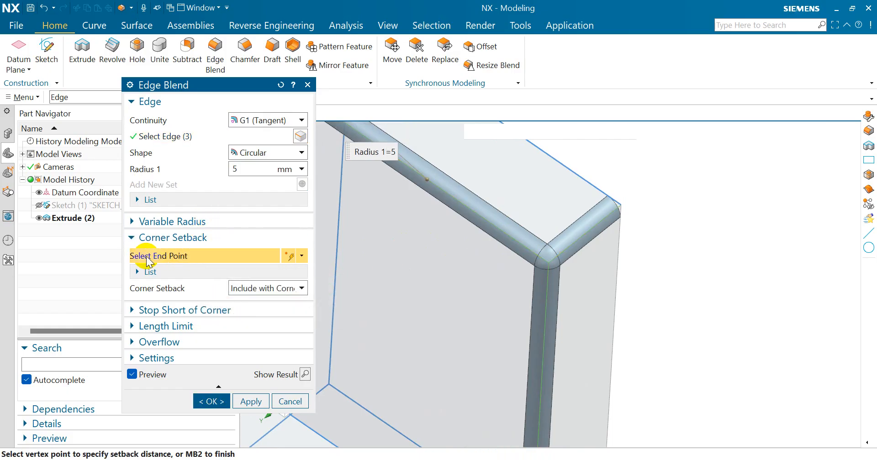
left_click(548, 259)
scroll(558, 253, "up", 5)
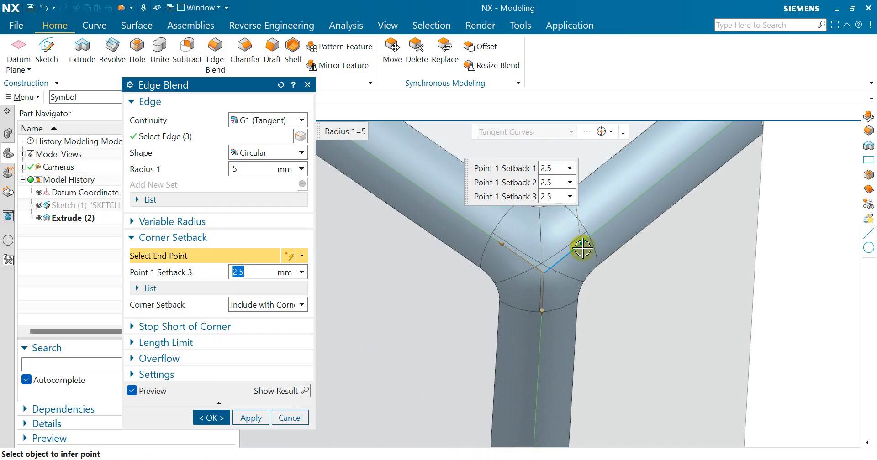
scroll(580, 251, "up", 1)
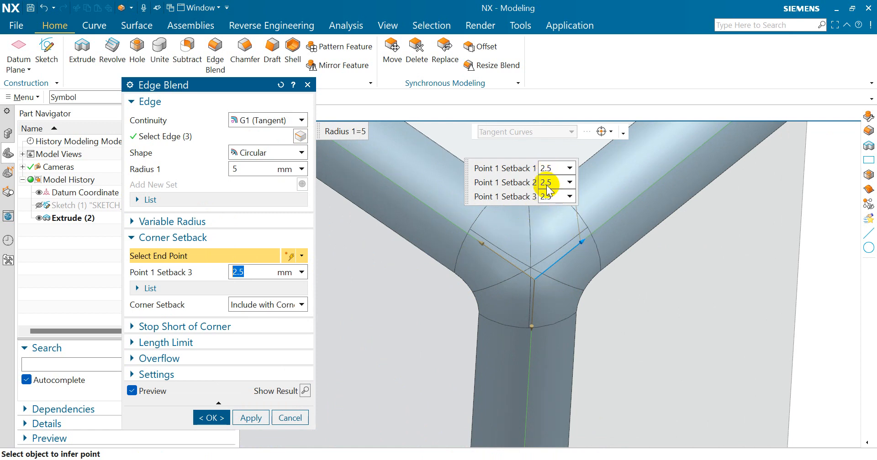
- Show the list of corner setbacks and set Point 1 Setback 1, along the vertical edge, to 10 mm
left_click(219, 290)
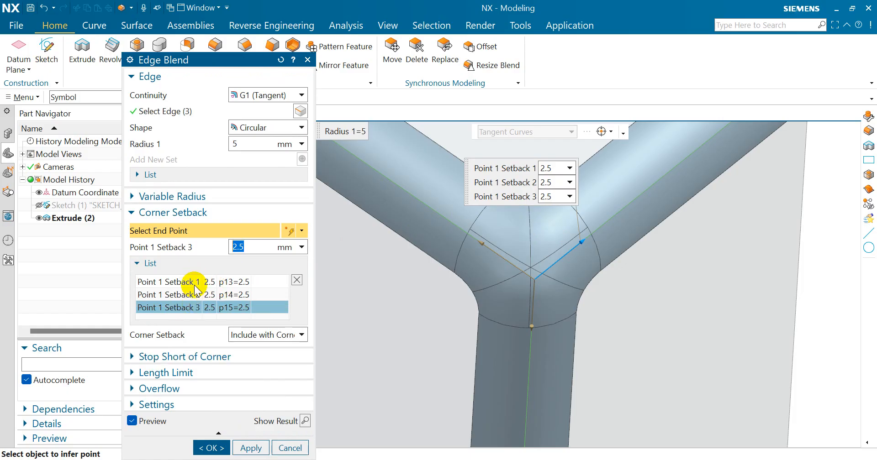
left_click(191, 265)
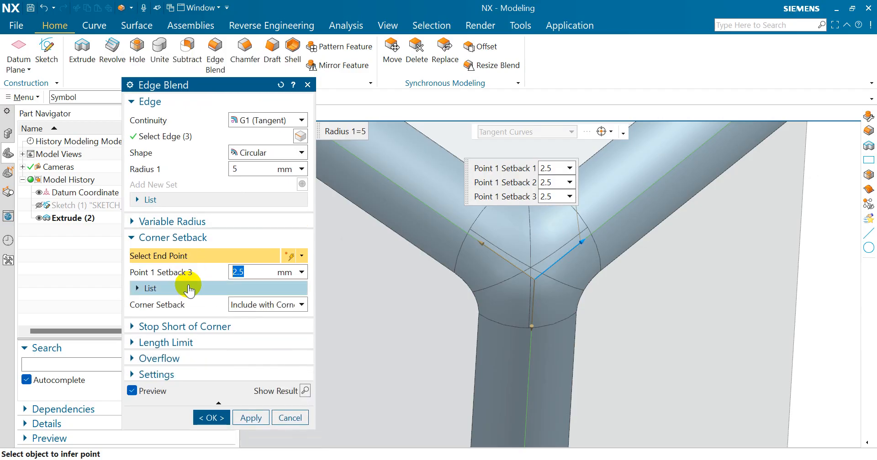
left_click(190, 283)
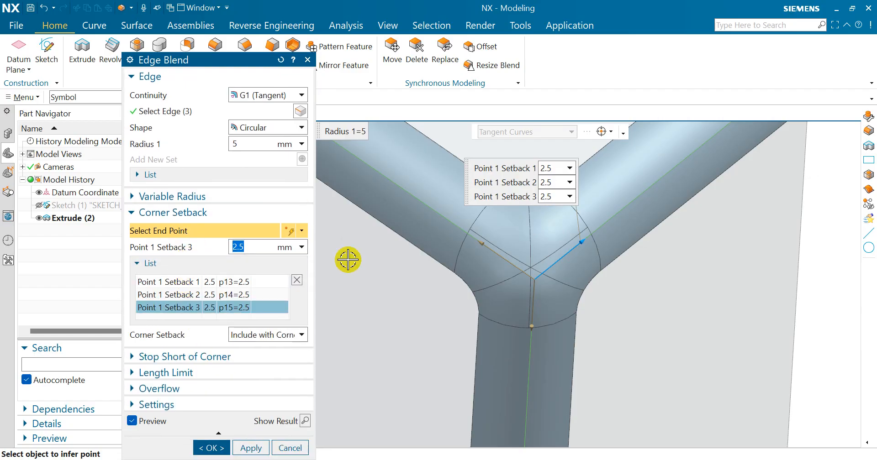
left_click(551, 168)
left_click_drag(424, 216, 671, 289)
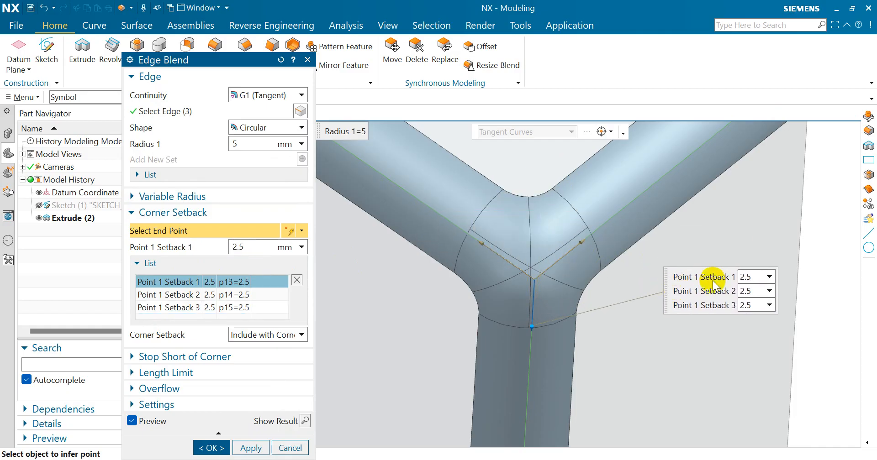
left_click(753, 277)
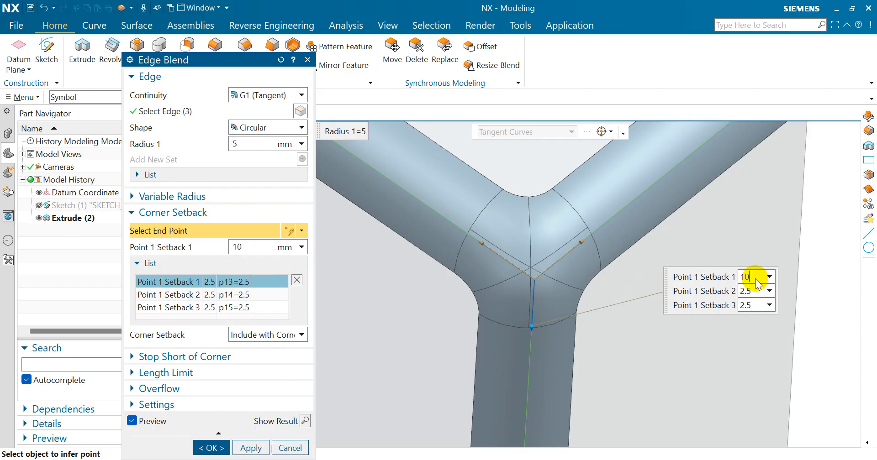
key("Return")
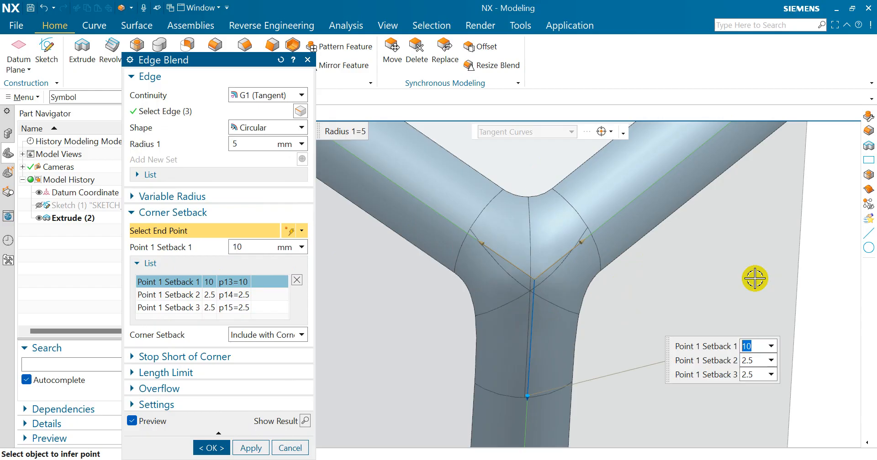
- Set Point 1 Setback 2, along the long upper front edge, to 20 mm
left_click(755, 361)
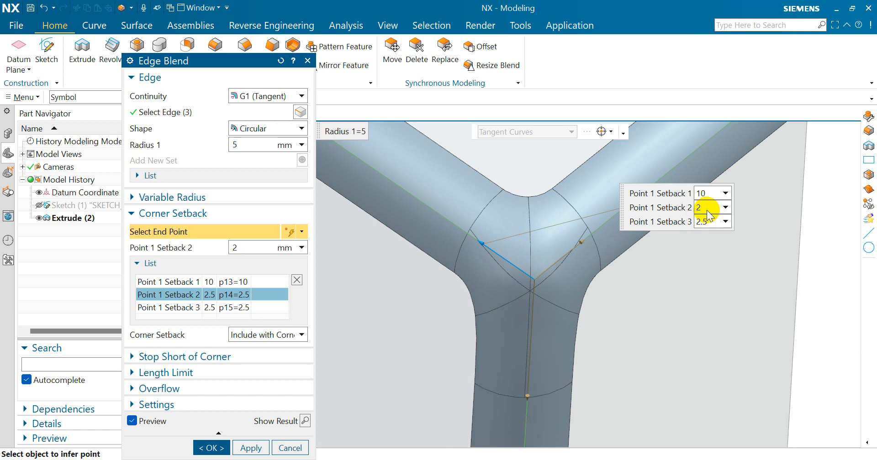
key("Return")
scroll(594, 250, "up", 5)
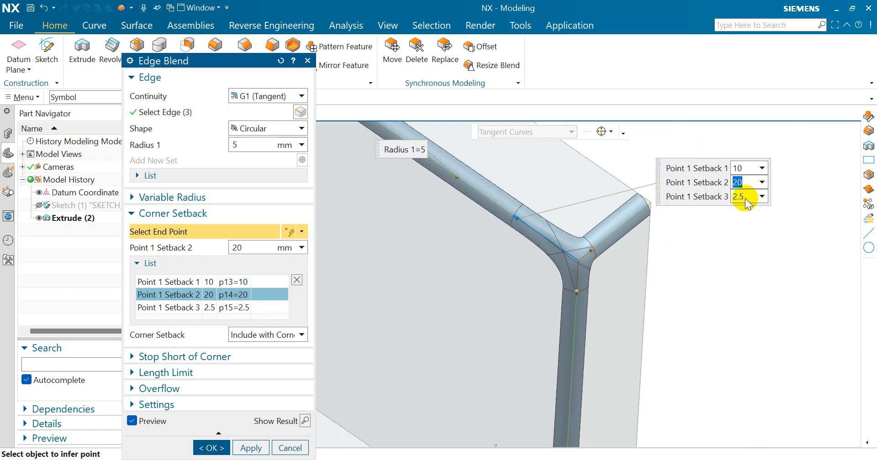
- Set Point 1 Setback 3, along the short upper edge, to 5 mm and create the blend
left_click(744, 198)
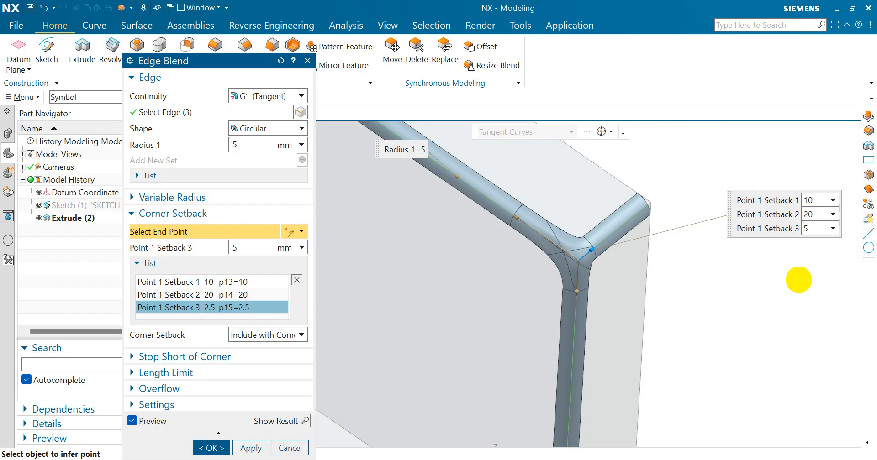
key("Return")
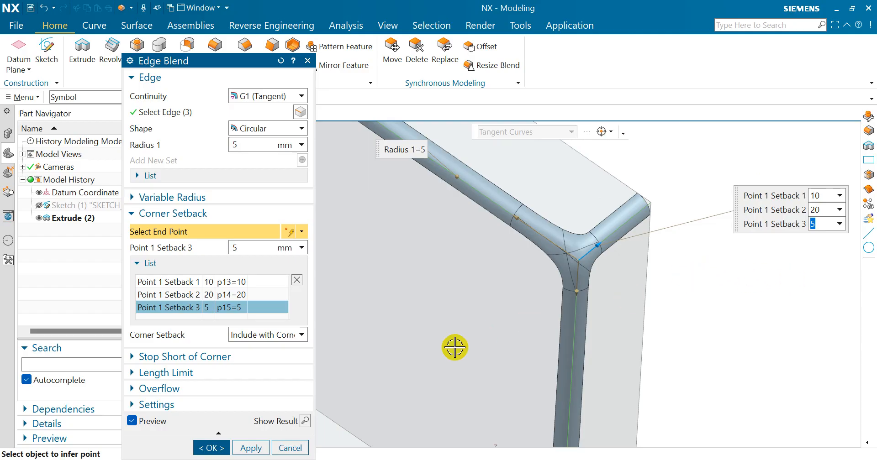
left_click(211, 448)
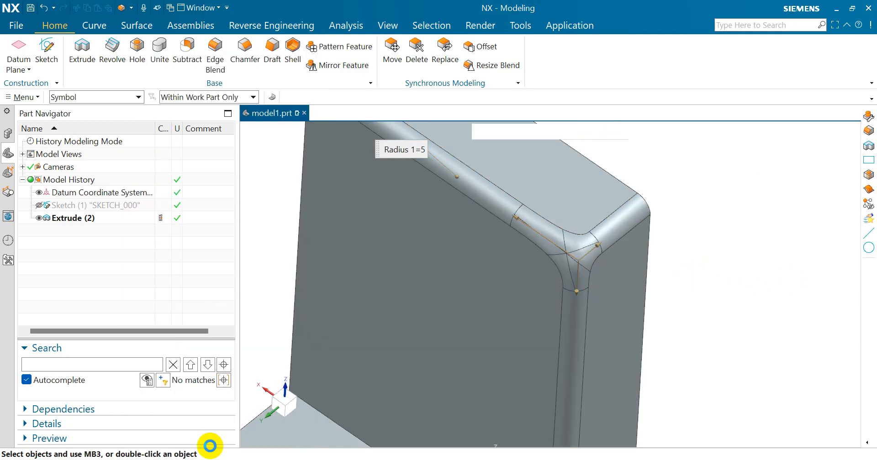
- Inspect the setback corner on the bracket and delete its Edge Blend feature
scroll(653, 245, "down", 3)
scroll(560, 192, "down", 3)
mouse_move(689, 254)
middle_mouse_down()
mouse_move(685, 235)
mouse_move(691, 251)
middle_mouse_up()
scroll(577, 211, "up", 3)
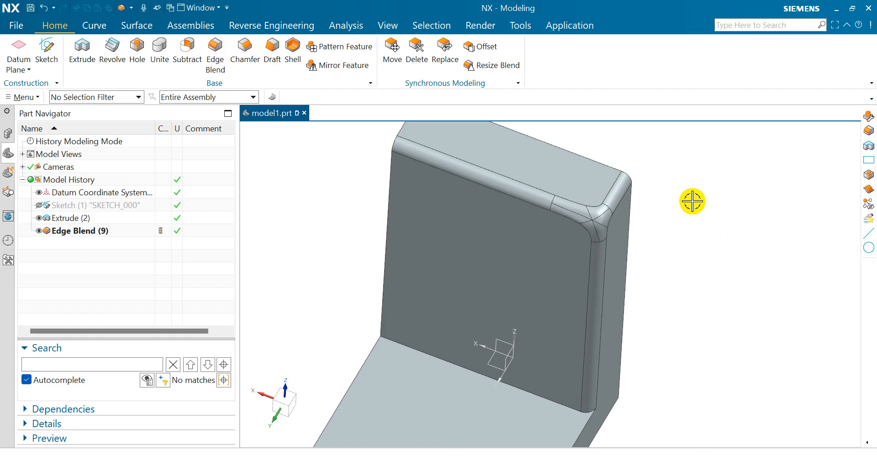
left_click(82, 234)
right_click(82, 234)
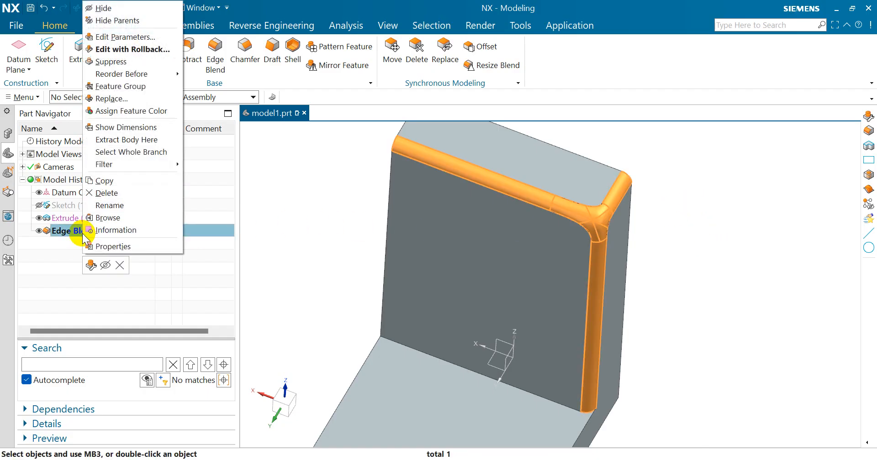
left_click(108, 193)
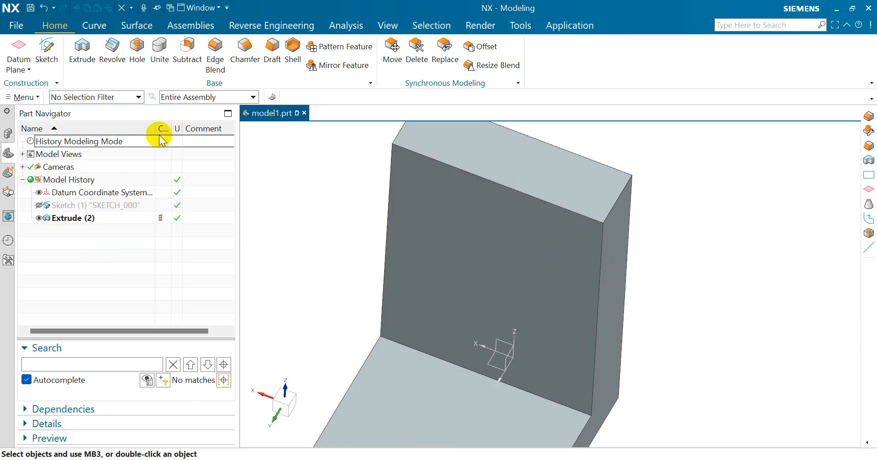
- Create a default 5 mm circular Edge Blend without corner setback on the same three corner edges of the upright plate
left_click(218, 57)
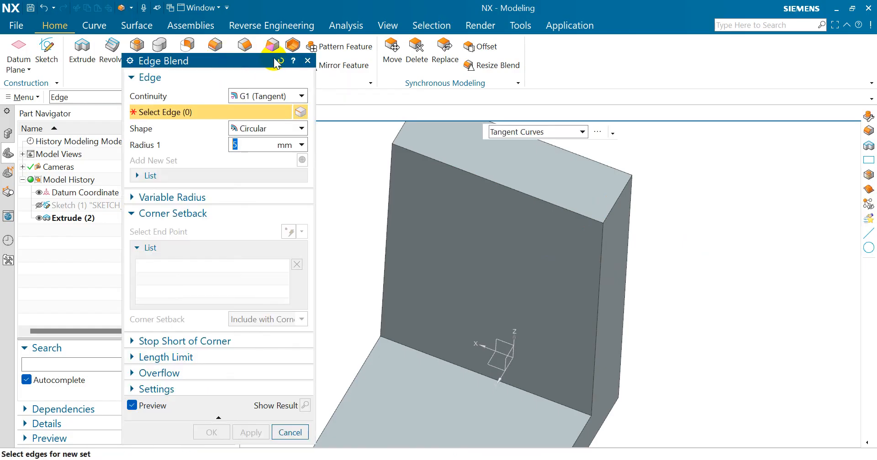
left_click(277, 59)
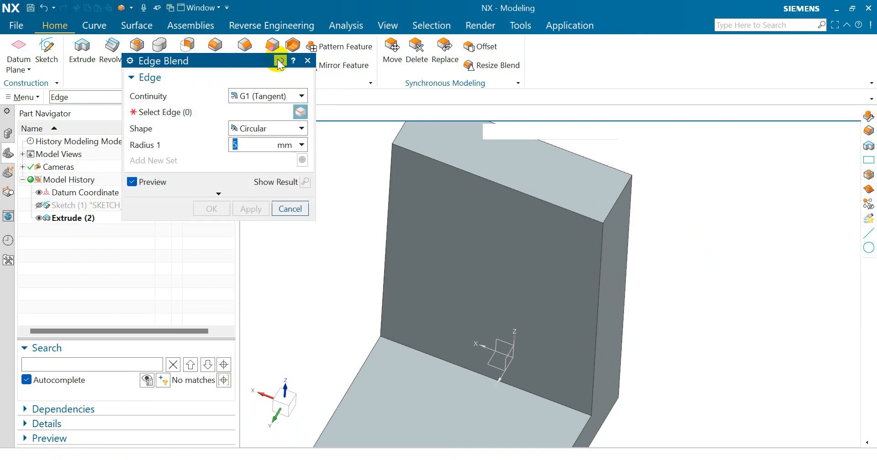
left_click(529, 192)
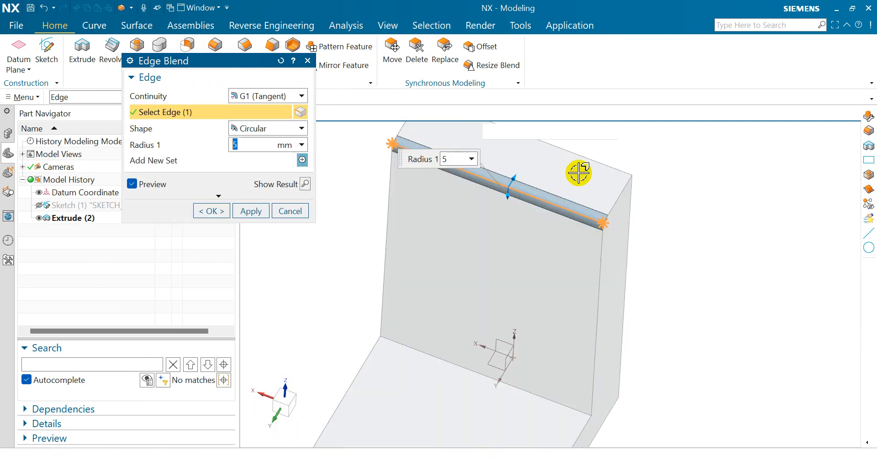
left_click(621, 196)
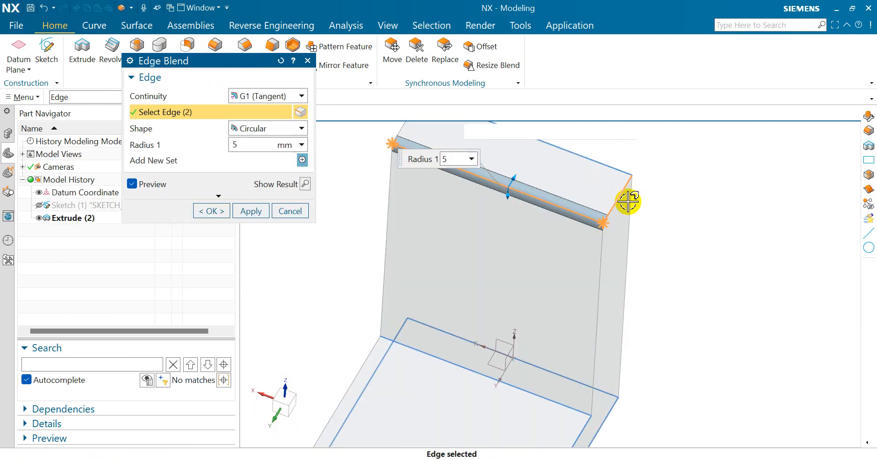
left_click(603, 257)
left_click(212, 211)
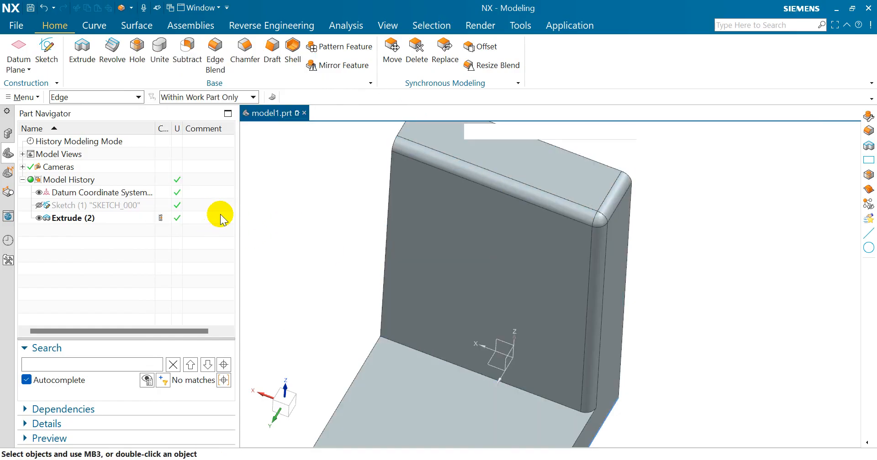
left_click(650, 285)
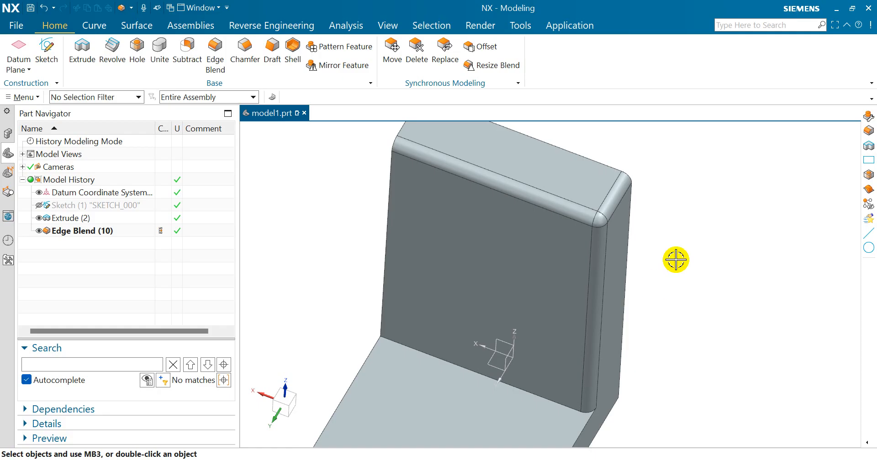
- Delete the three-edge corner blend and start a 5 mm circular Edge Blend on the upright plate's long upper front edge
right_click(101, 232)
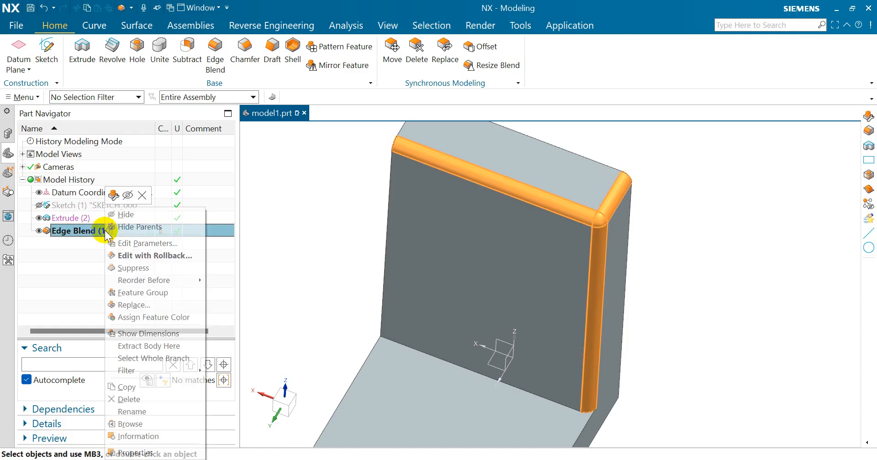
left_click(129, 399)
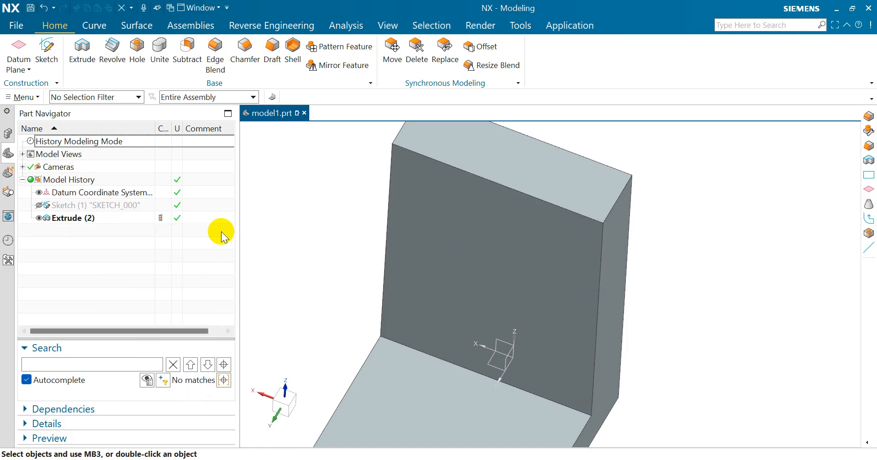
left_click(213, 60)
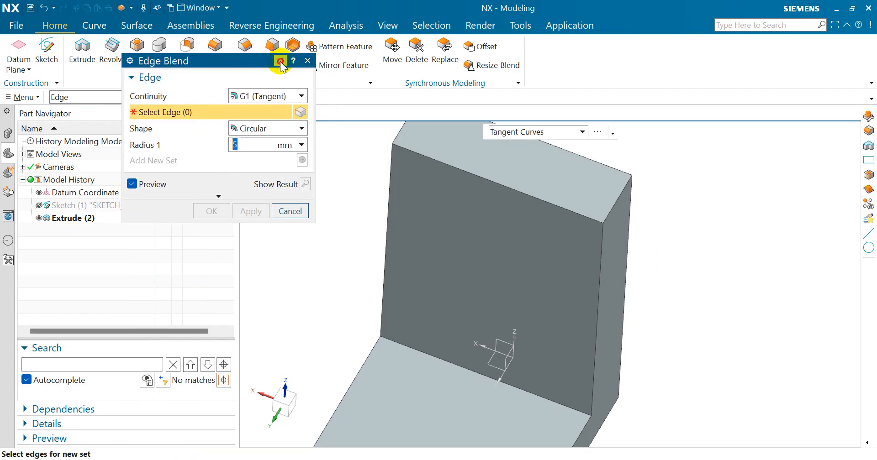
left_click(218, 195)
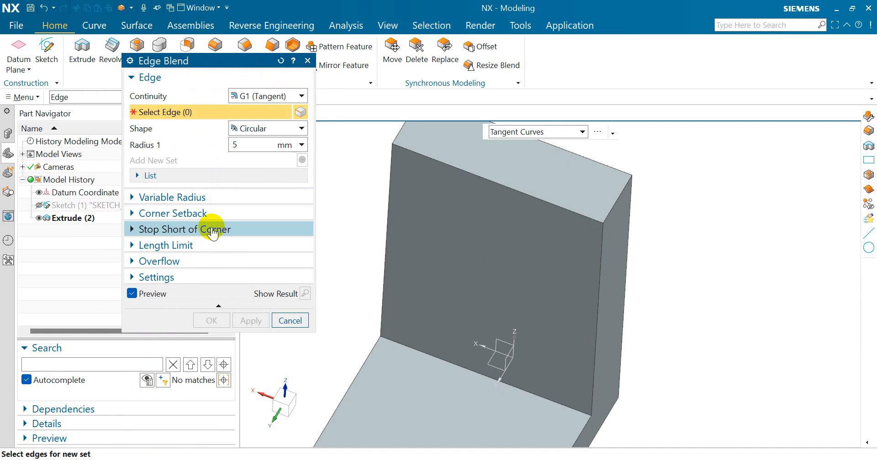
left_click(212, 230)
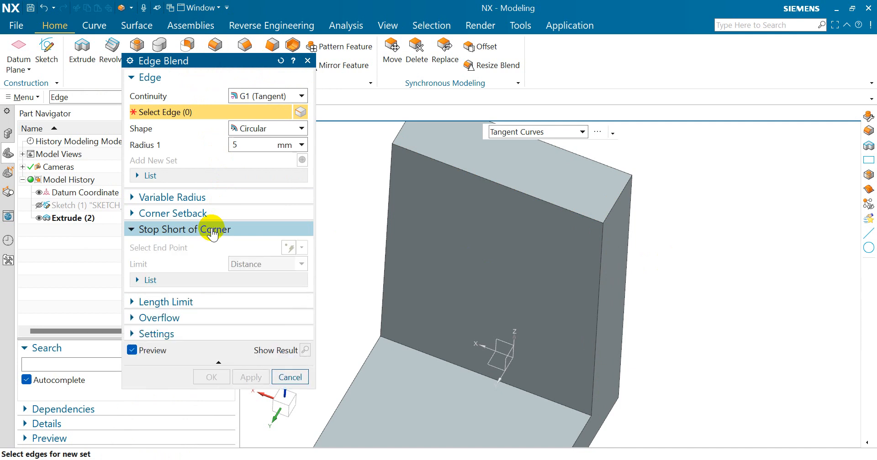
left_click(448, 163)
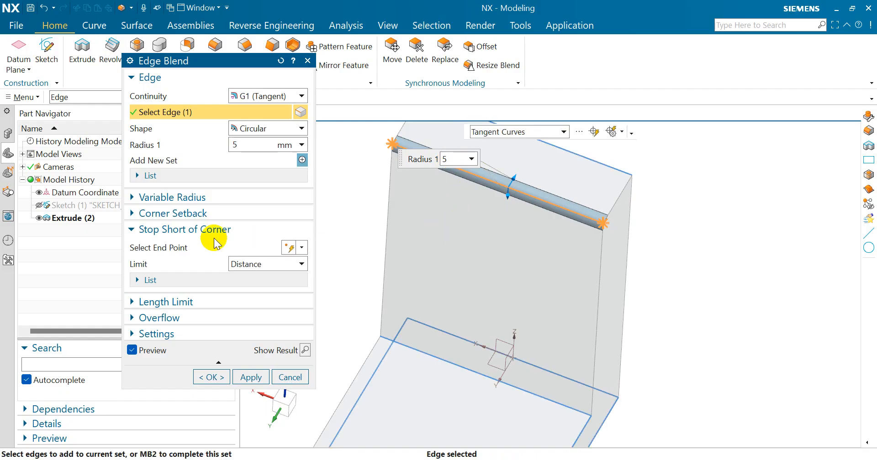
- Stop the blend short of the edge's right-hand end vertex by an Arc Length of 50 mm and create it
left_click(181, 250)
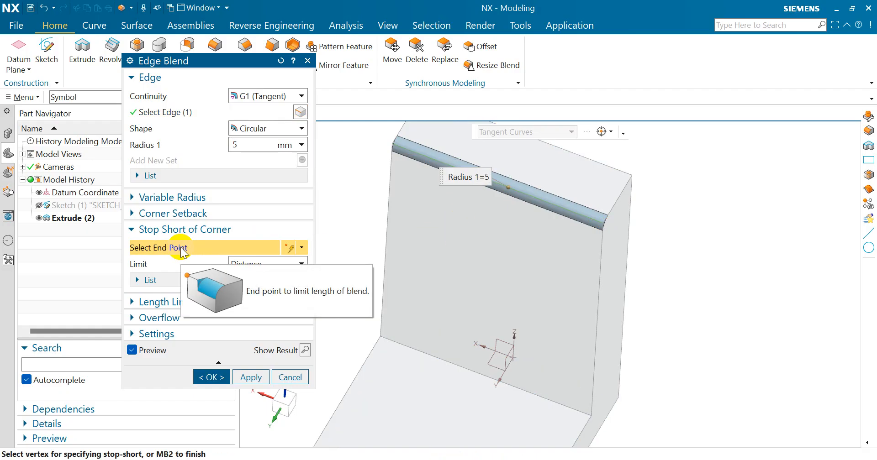
left_click(603, 221)
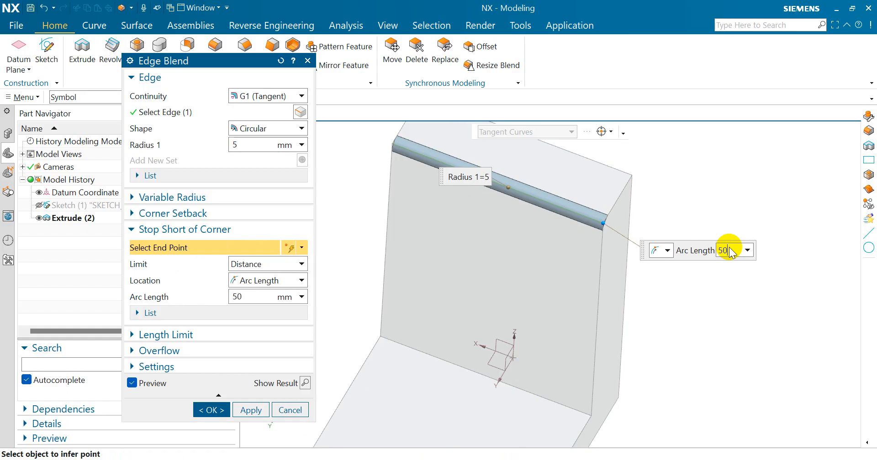
type("50")
key("Return")
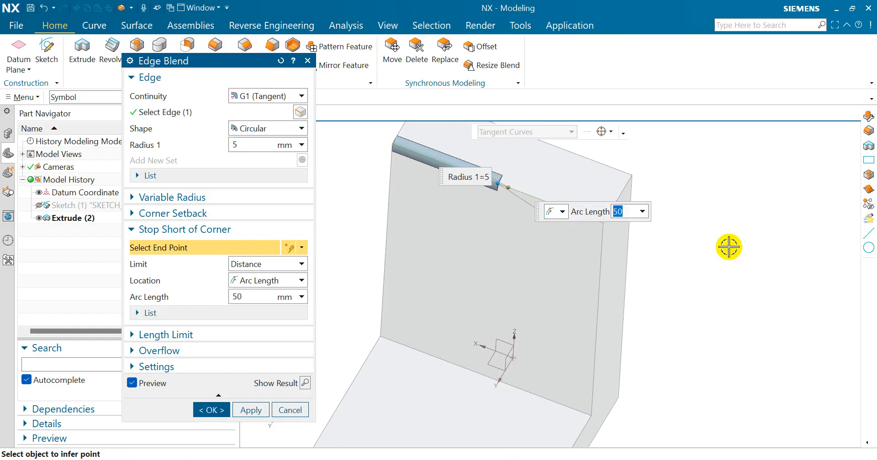
scroll(651, 210, "down", 1)
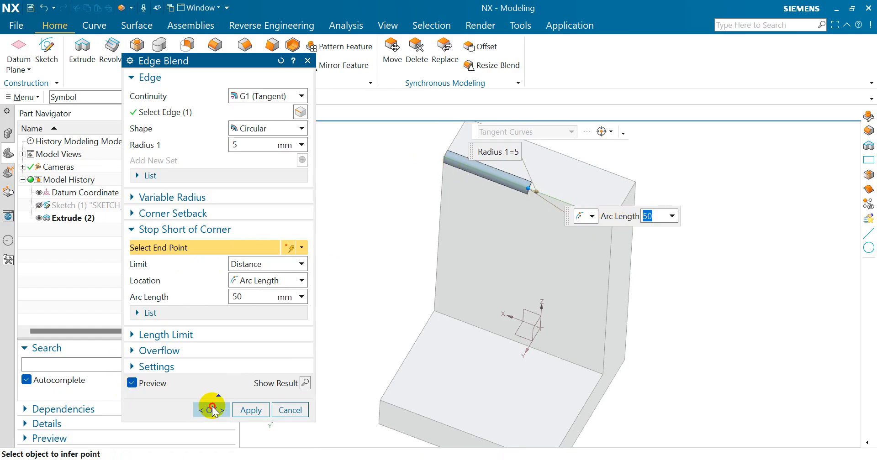
left_click(211, 410)
middle_click_drag(362, 231, 388, 229)
scroll(422, 169, "up", 3)
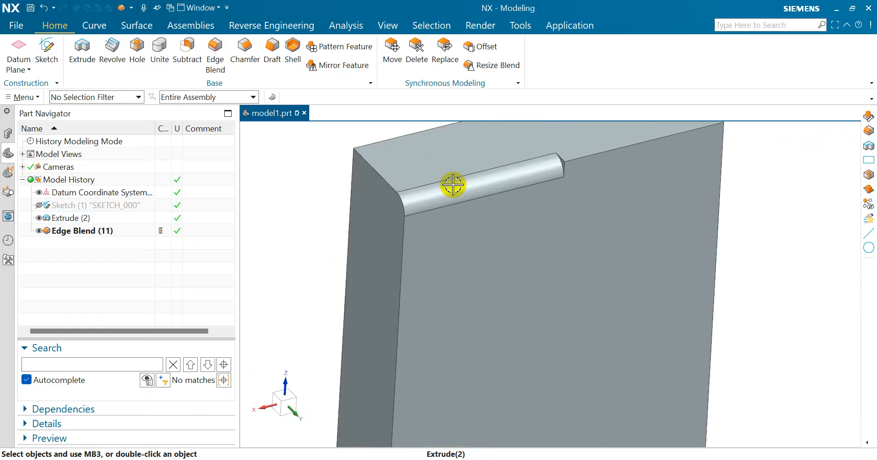
scroll(475, 194, "down", 3)
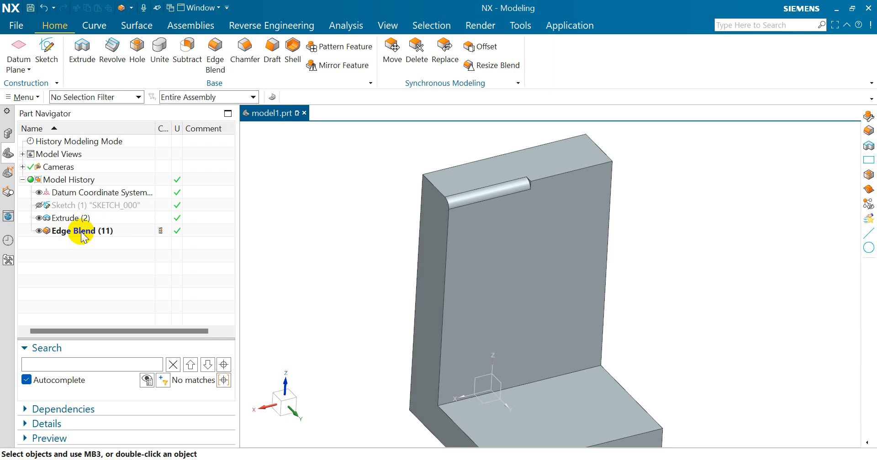
- Open the Edge Blend on the long upper front edge for editing with rollback
left_click(82, 236)
right_click(81, 235)
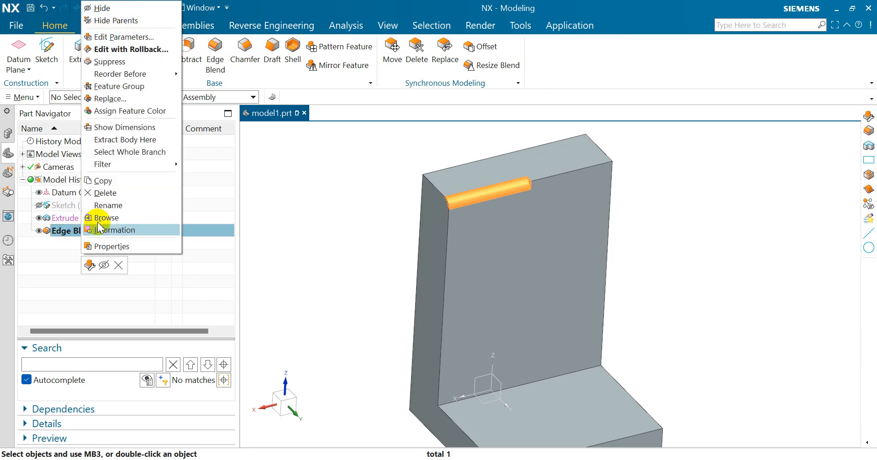
left_click(145, 55)
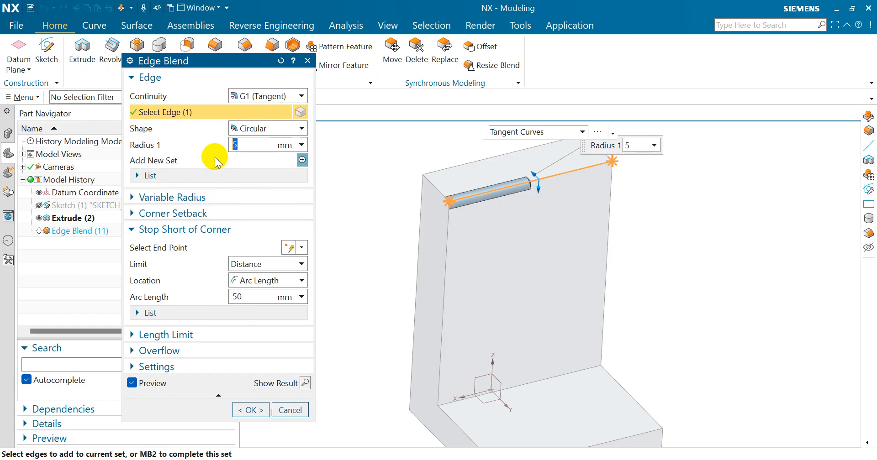
- Try locating the blend's stop-short point by % Arc Length, with values of 70 and 10
left_click(246, 295)
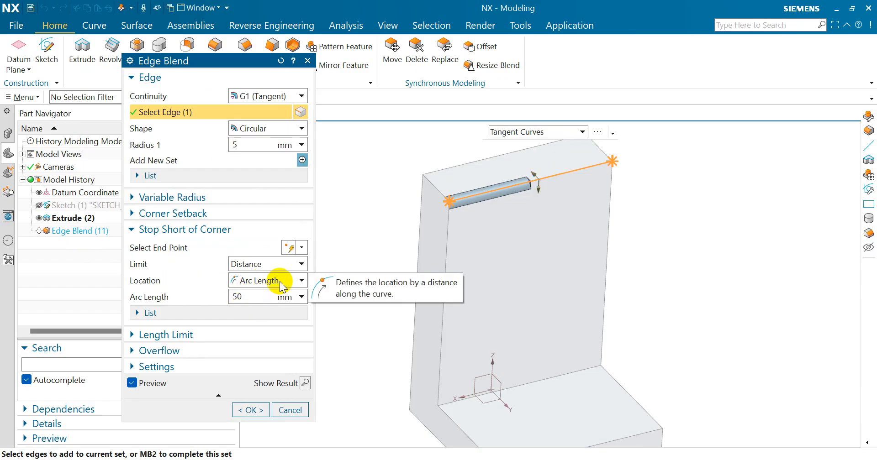
left_click(279, 283)
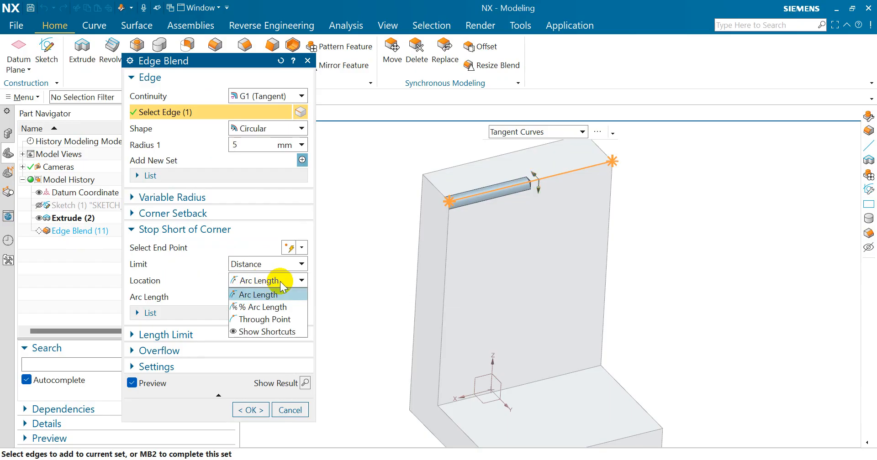
left_click(276, 307)
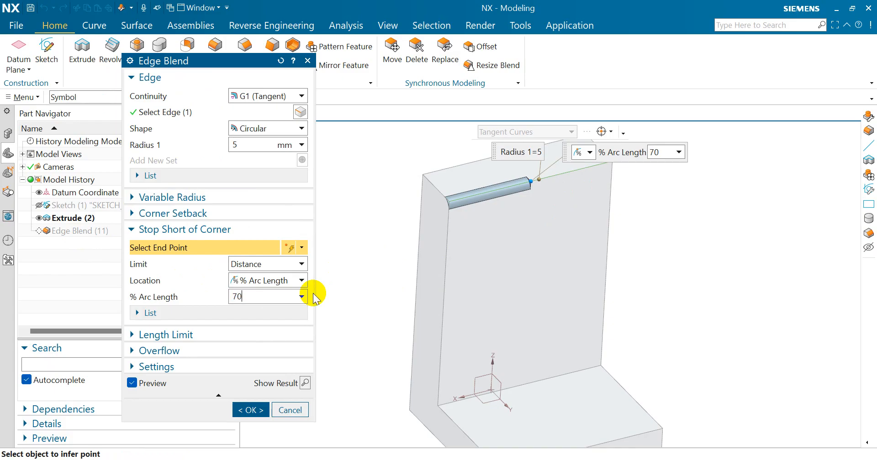
key("Return")
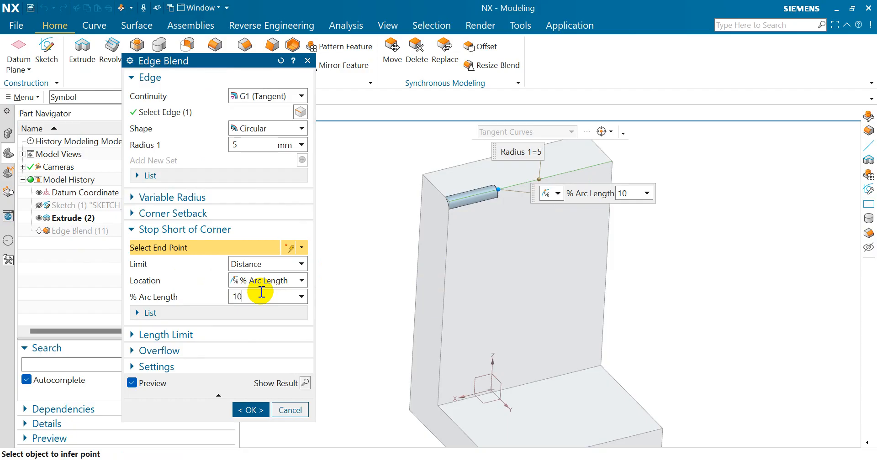
type("10")
key("Return")
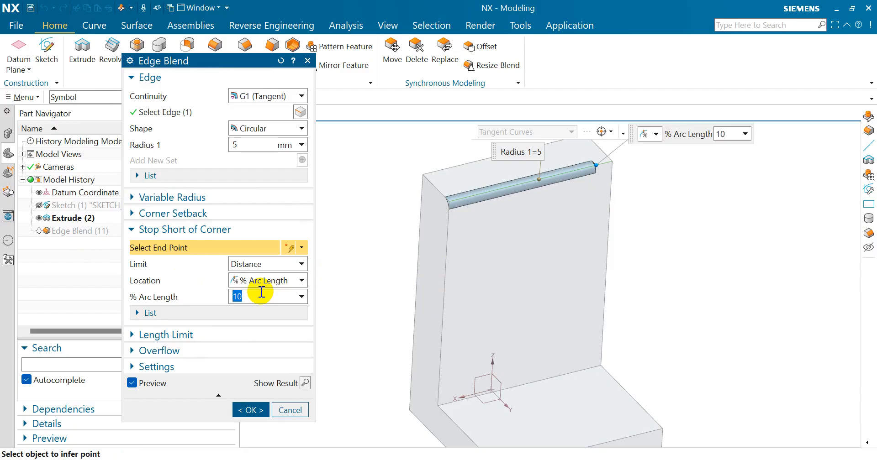
- Locate the blend's stop-short point by Arc Length and set the distance to 30 mm
left_click(255, 281)
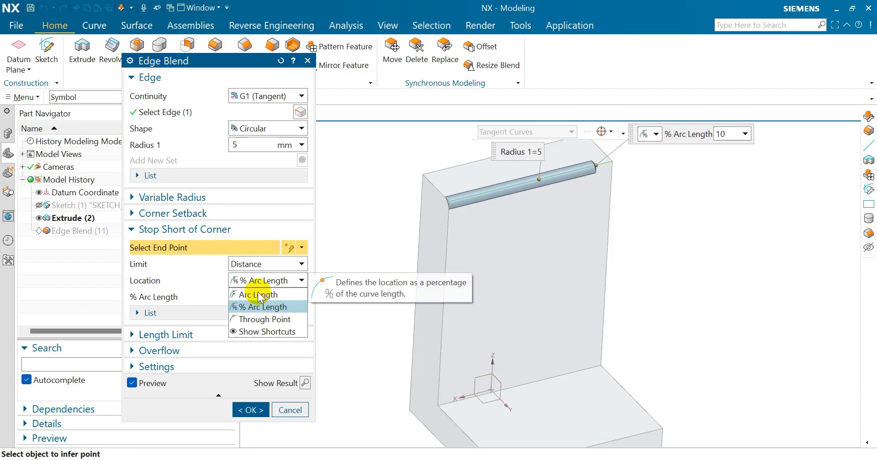
left_click(258, 295)
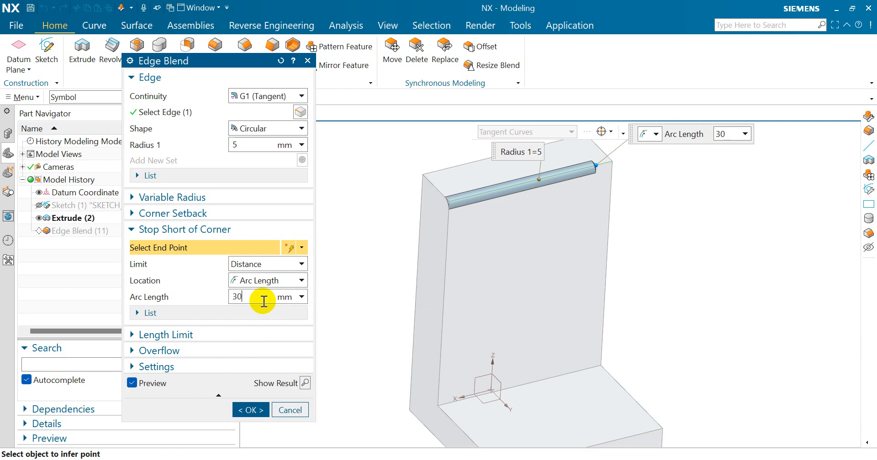
key("Return")
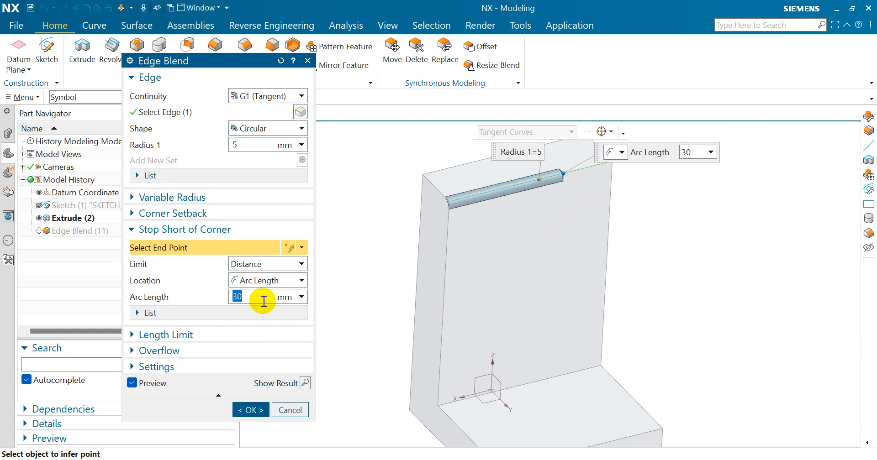
- Set Radius 1 of the shortened blend to 20 mm, finish the edit and inspect the bracket
left_click(255, 145)
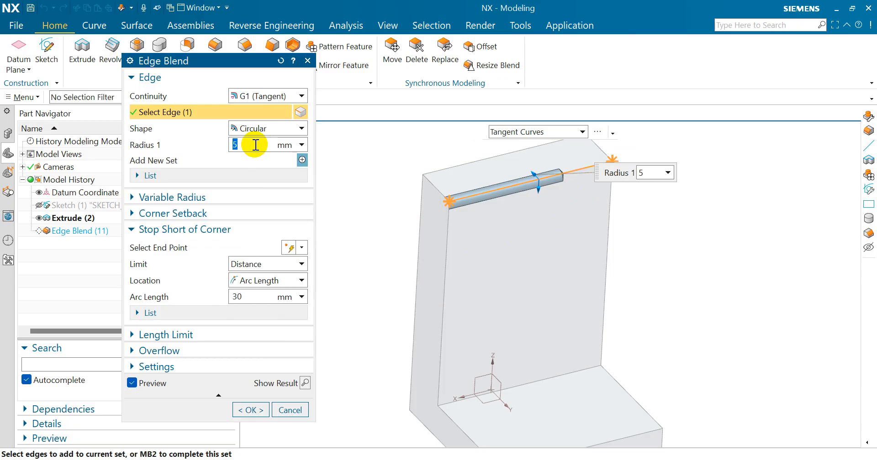
left_click(255, 144)
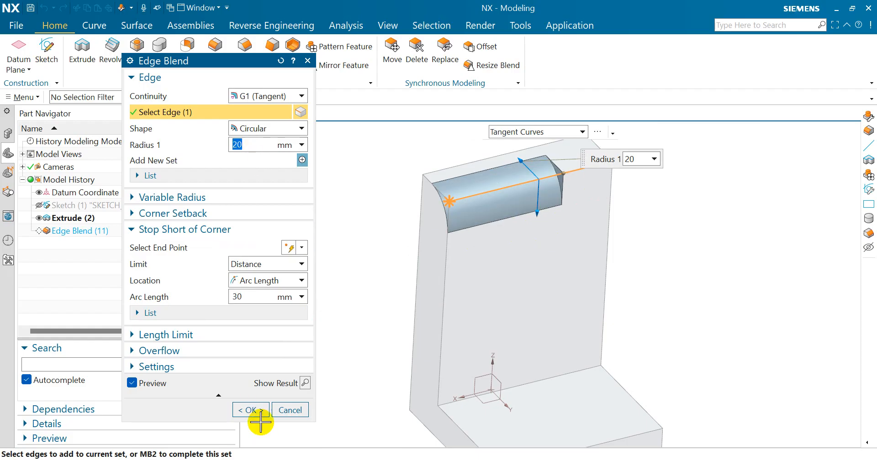
left_click(252, 409)
scroll(393, 226, "down", 2)
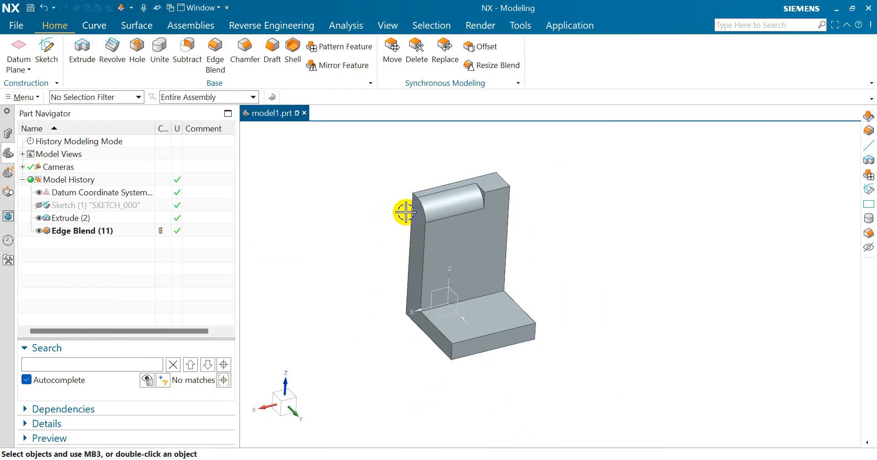
middle_click_drag(587, 253, 544, 262)
scroll(434, 228, "up", 1)
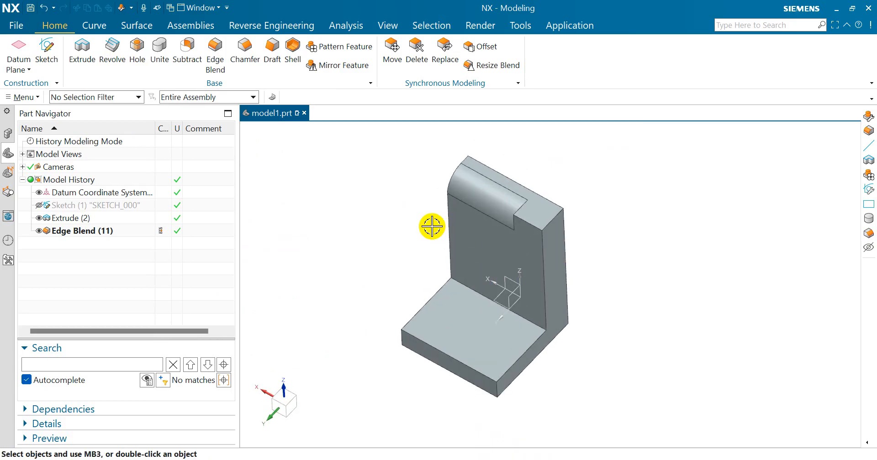